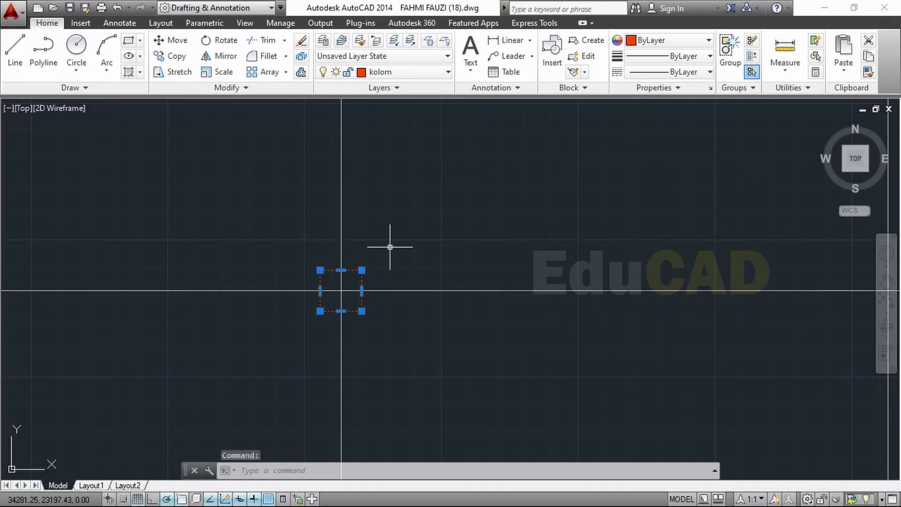
Copy the square column marker to three grid intersections using CO.
type("c")
type("o")
key("Return")
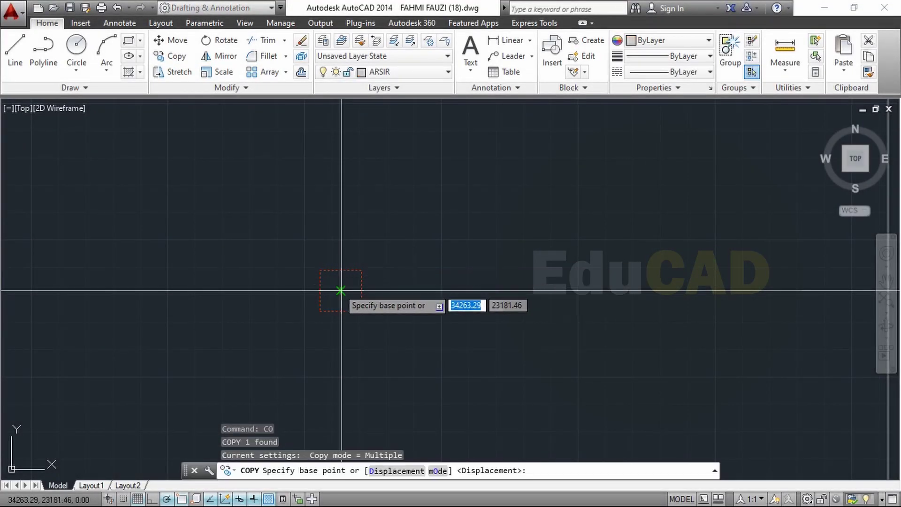
left_click(339, 288)
scroll(310, 288, "down", 2)
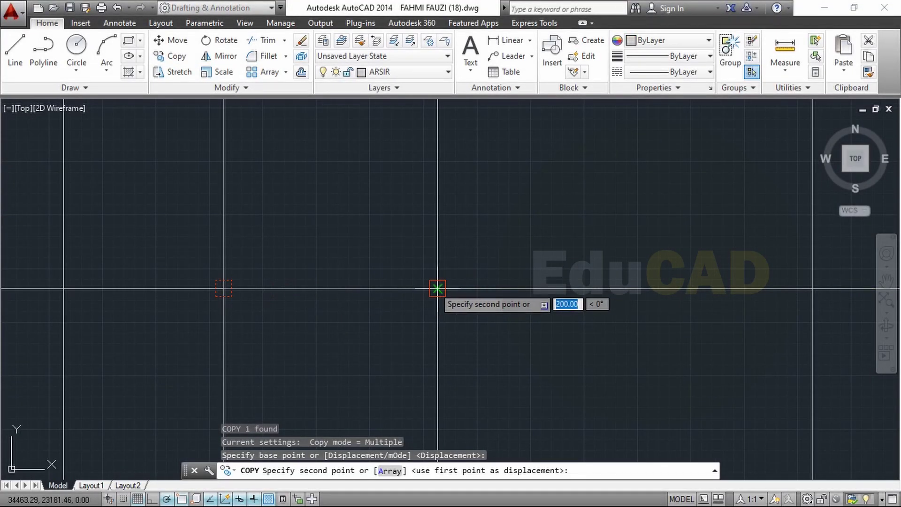
left_click(437, 288)
middle_click_drag(794, 289, 578, 256)
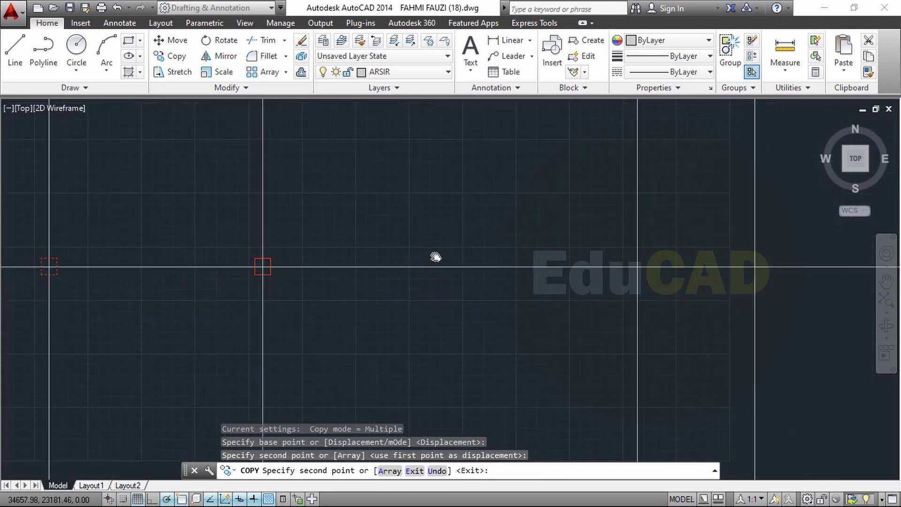
left_click(596, 256)
scroll(594, 256, "up", 3)
scroll(516, 253, "up", 1)
scroll(497, 244, "up", 3)
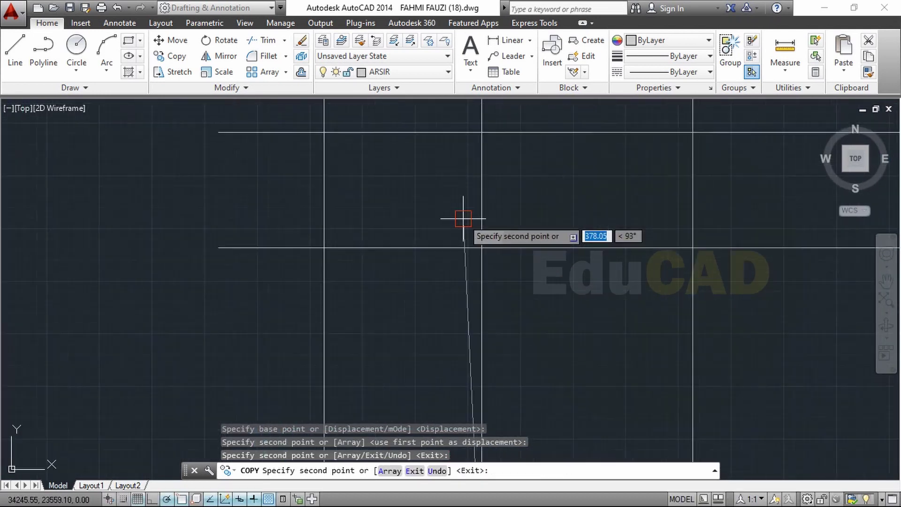
left_click(481, 248)
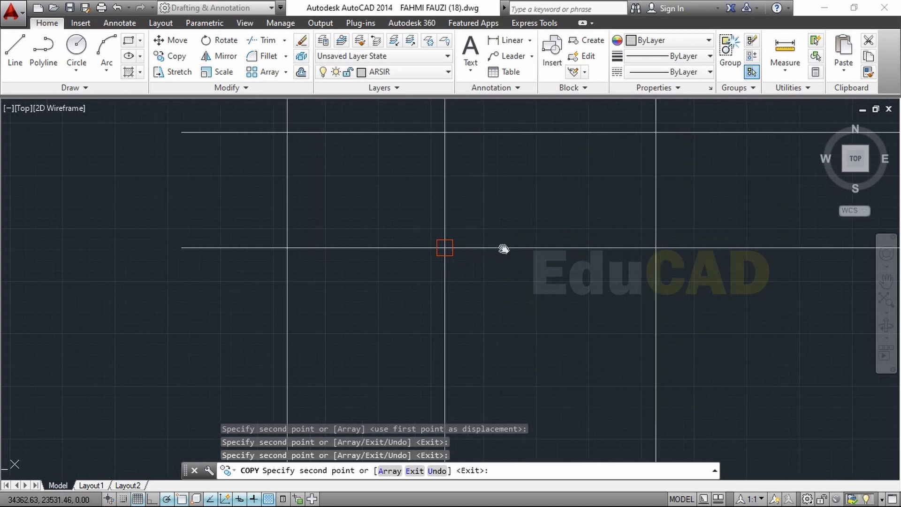
Place three more column copies at further grid intersections and end the copy.
middle_click_drag(503, 247, 370, 242)
left_click(560, 242)
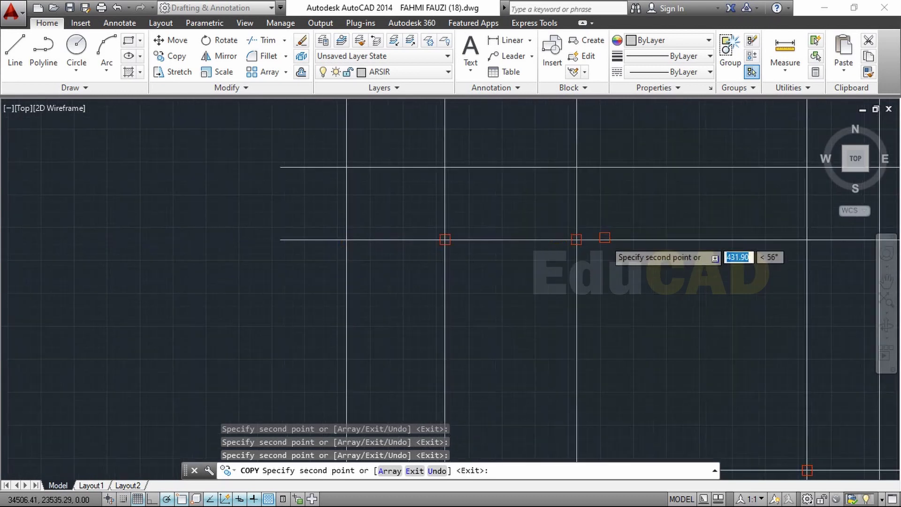
scroll(587, 245, "down", 4)
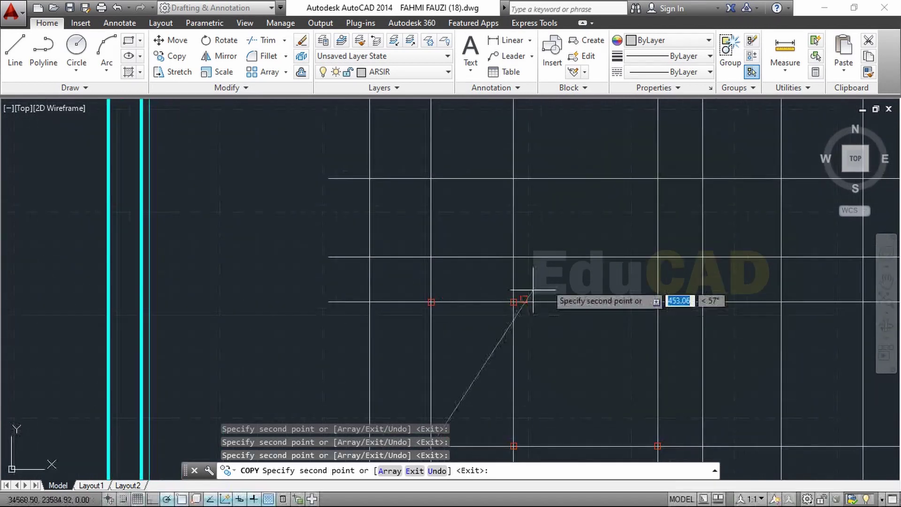
left_click(660, 257)
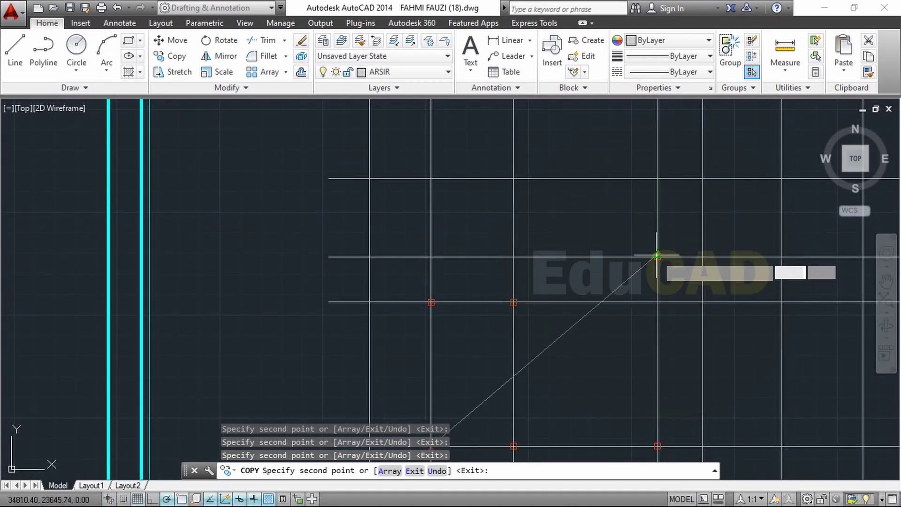
left_click(665, 302)
middle_click_drag(730, 371, 604, 245)
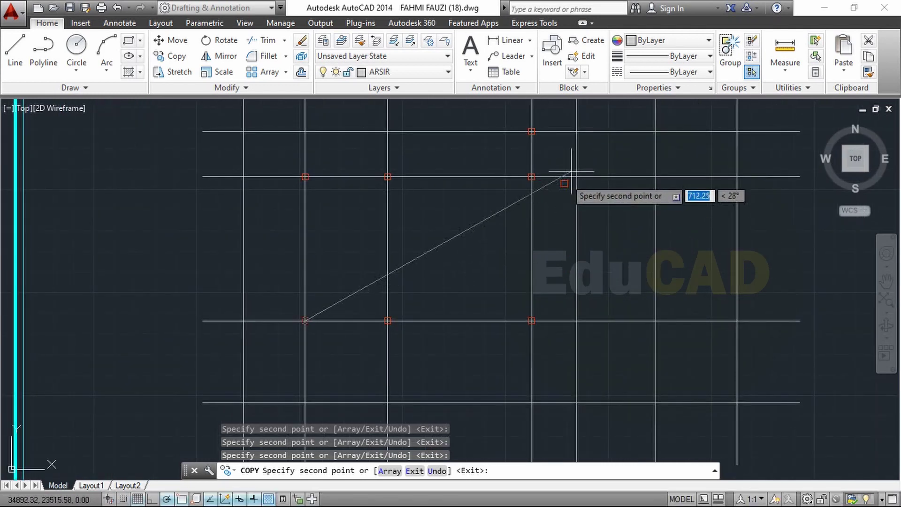
scroll(579, 164, "up", 3)
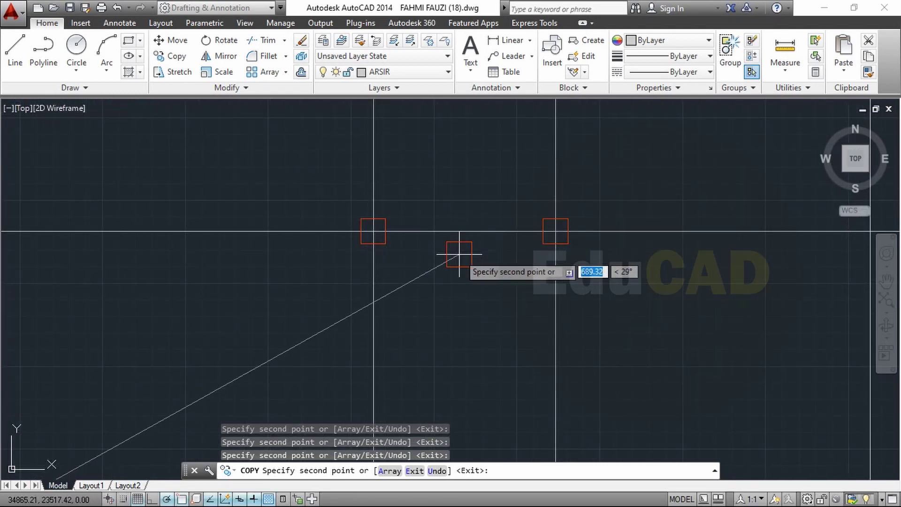
key("Escape")
Pan the view to empty drawing space beside the floor plan.
scroll(449, 282, "down", 3)
middle_click_drag(482, 308, 487, 299)
scroll(447, 277, "down", 1)
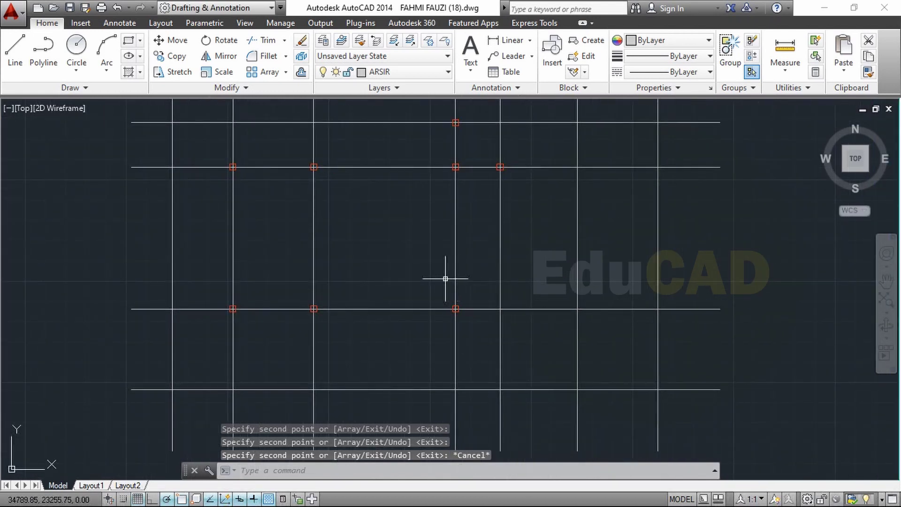
scroll(403, 257, "down", 2)
mouse_move(424, 262)
middle_mouse_down()
mouse_move(305, 299)
mouse_move(137, 314)
middle_mouse_up()
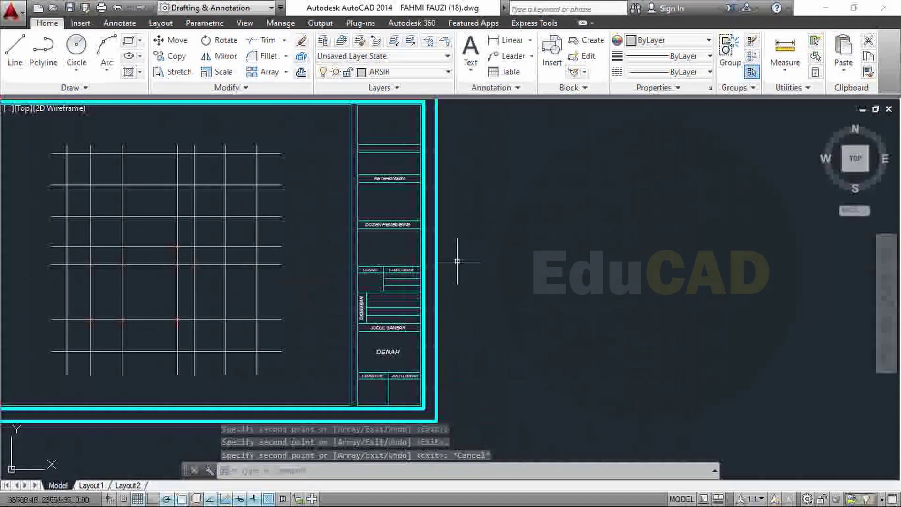
middle_click_drag(463, 256, 259, 283)
scroll(402, 230, "up", 4)
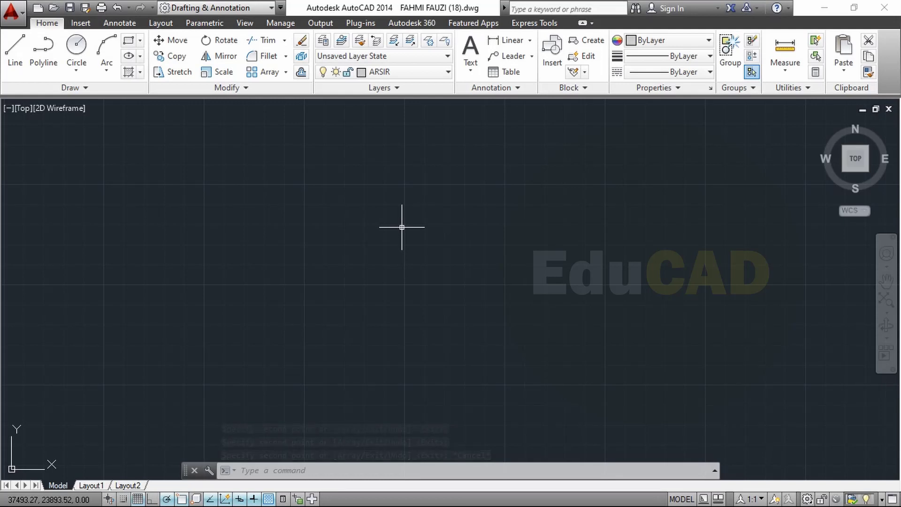
Draw a 100 by 15 rectangle on the empty canvas.
type("rec")
key("Return")
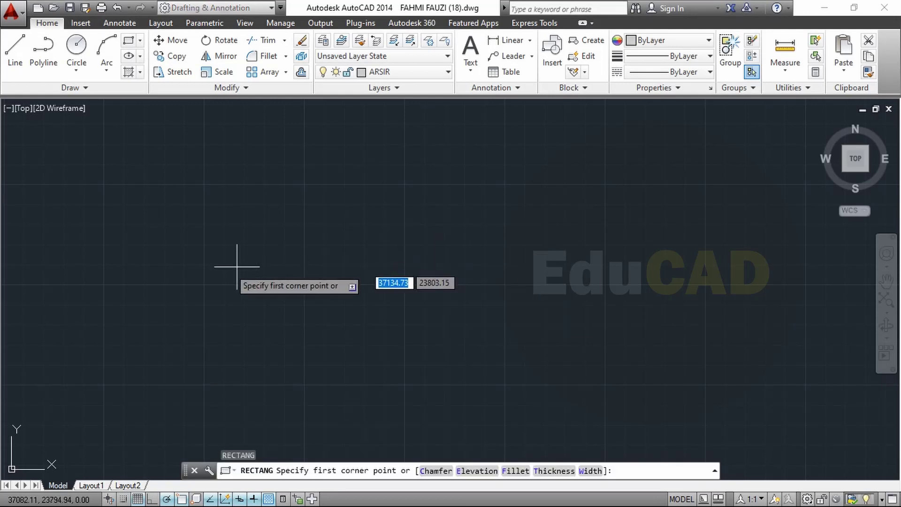
left_click(210, 273)
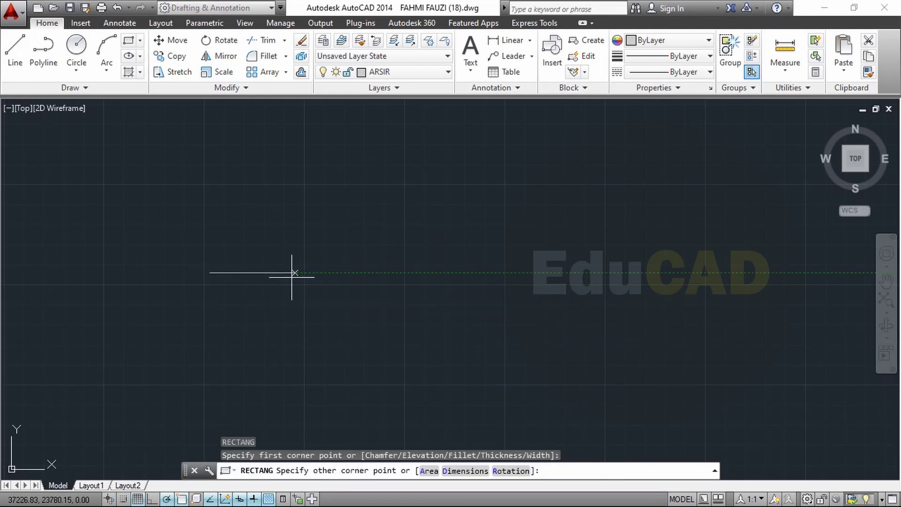
scroll(294, 276, "up", 5)
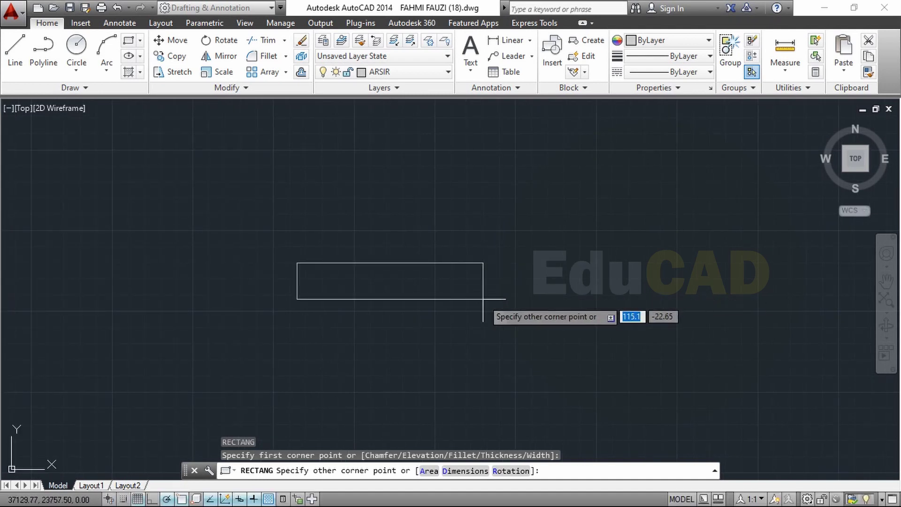
key("Tab")
type("1")
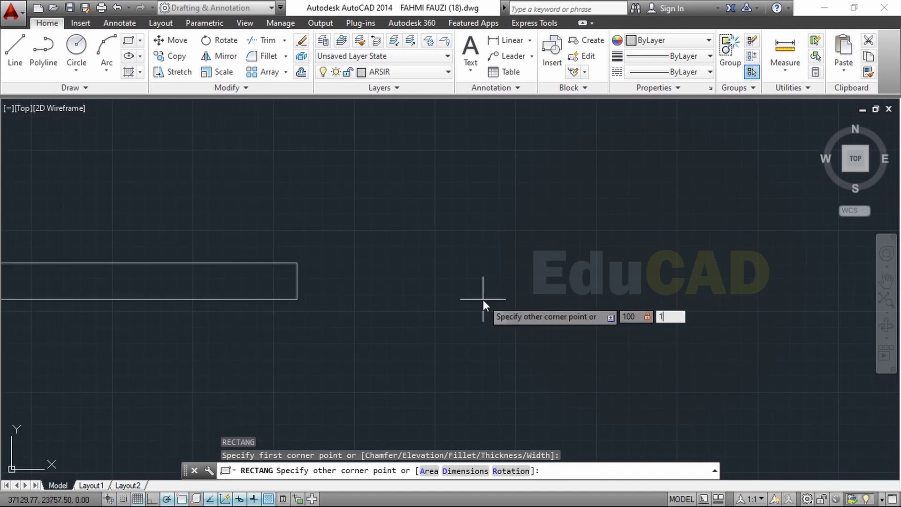
key("Return")
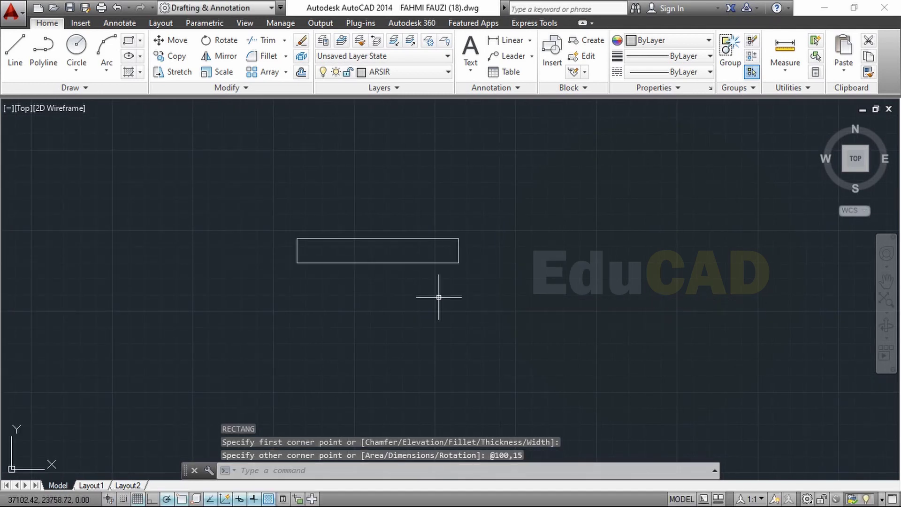
scroll(287, 252, "up", 4)
type("rec")
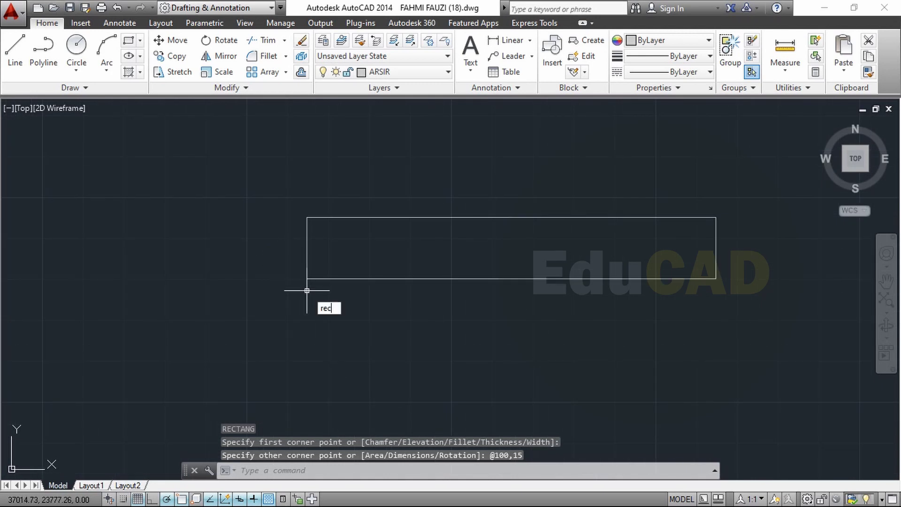
Draw a 100 by 12 rectangle above it, then select the lower rectangle.
key("Return")
left_click(322, 169)
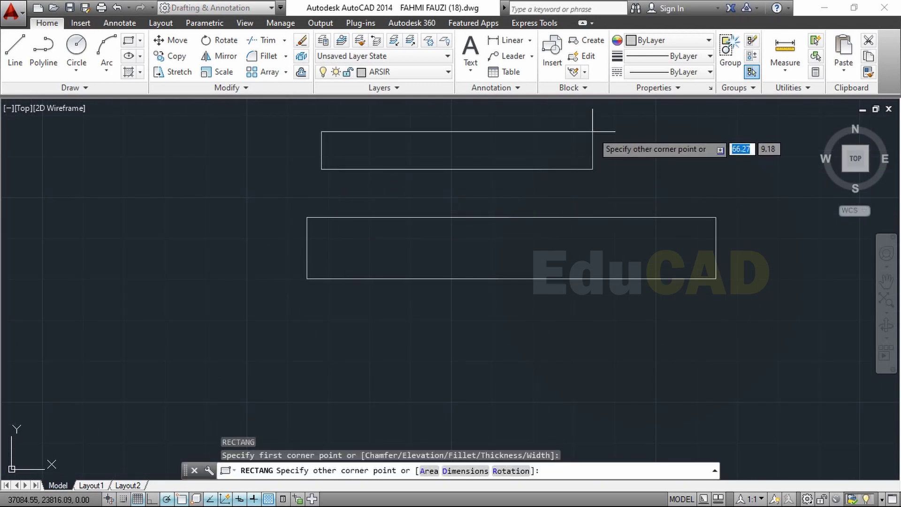
type("100")
key("Tab")
type("1")
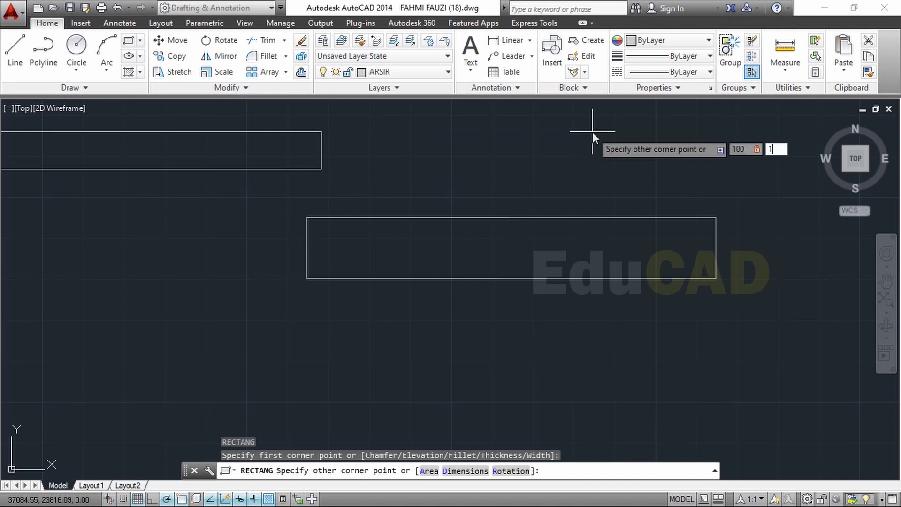
key("Return")
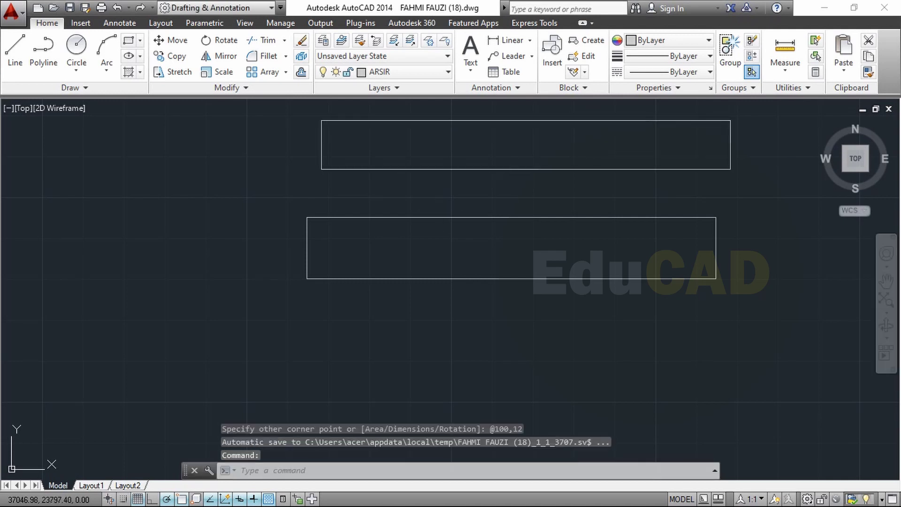
left_click(438, 207)
left_click(346, 245)
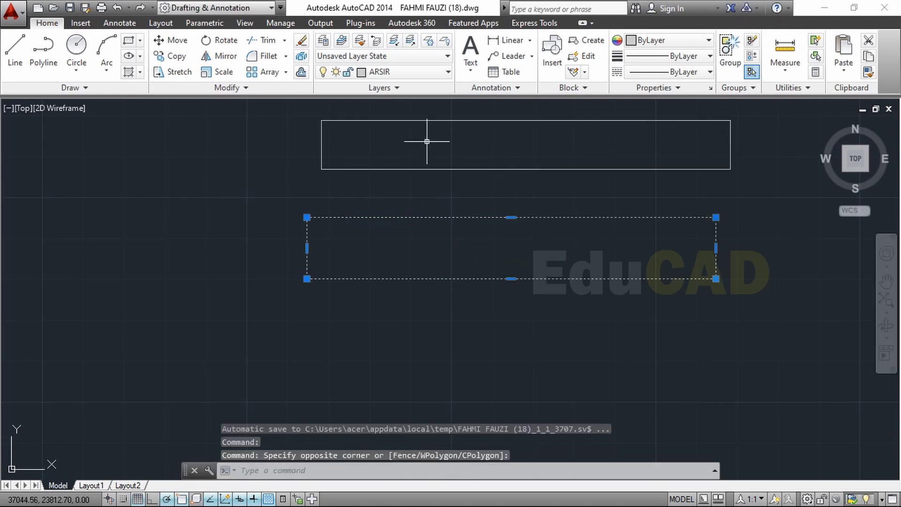
Put the lower rectangle on the red T. LUAR layer.
left_click(422, 78)
scroll(376, 282, "down", 3)
scroll(376, 321, "down", 4)
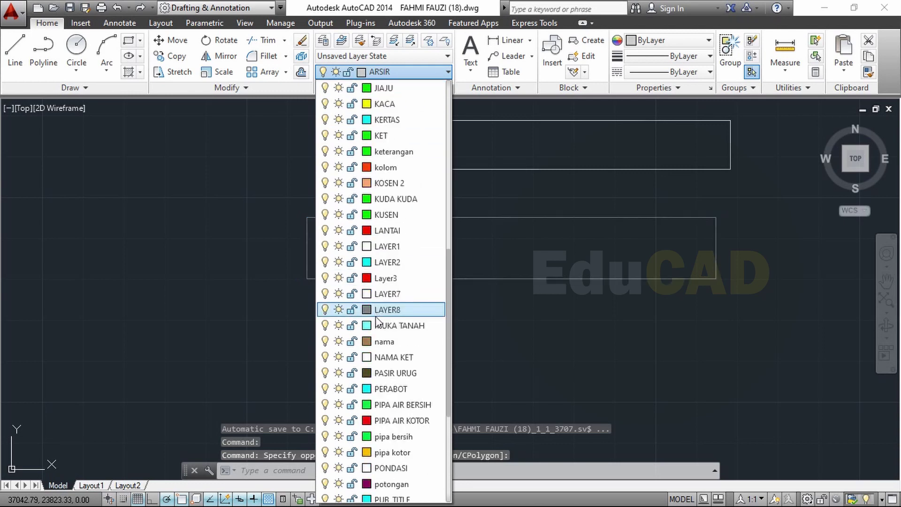
scroll(376, 320, "down", 2)
scroll(380, 321, "down", 3)
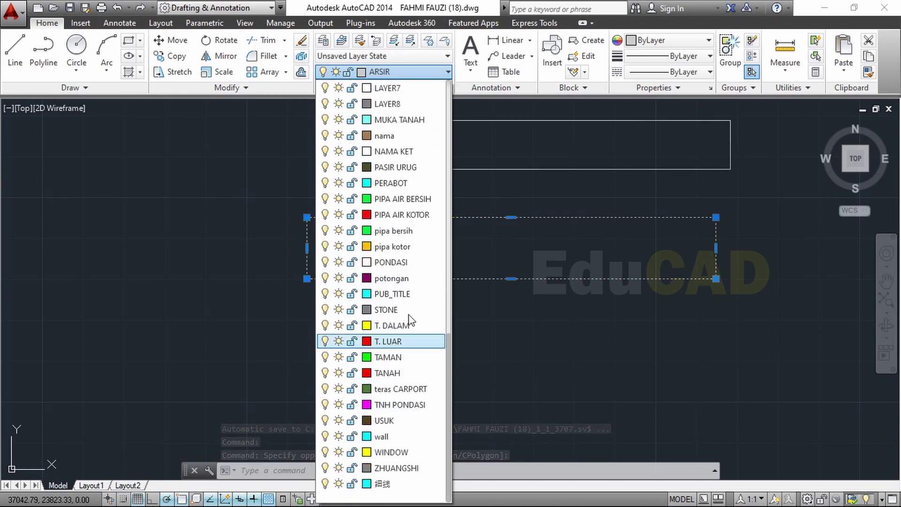
scroll(405, 229, "up", 3)
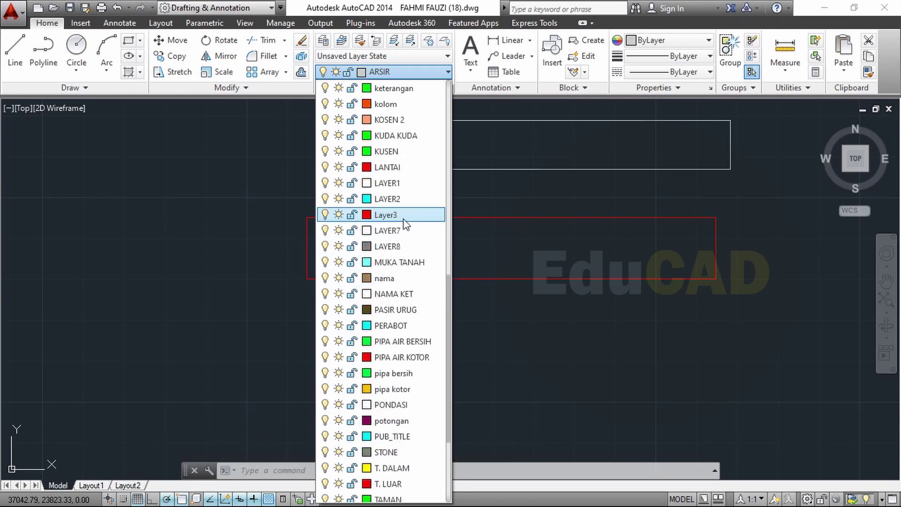
scroll(404, 220, "up", 2)
scroll(399, 272, "down", 5)
scroll(390, 296, "up", 3)
scroll(396, 312, "up", 1)
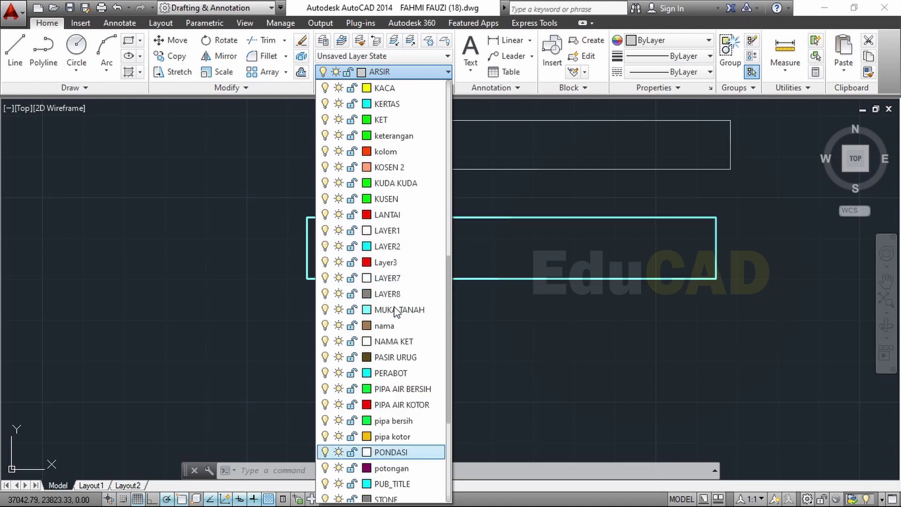
scroll(395, 312, "down", 3)
scroll(394, 319, "down", 1)
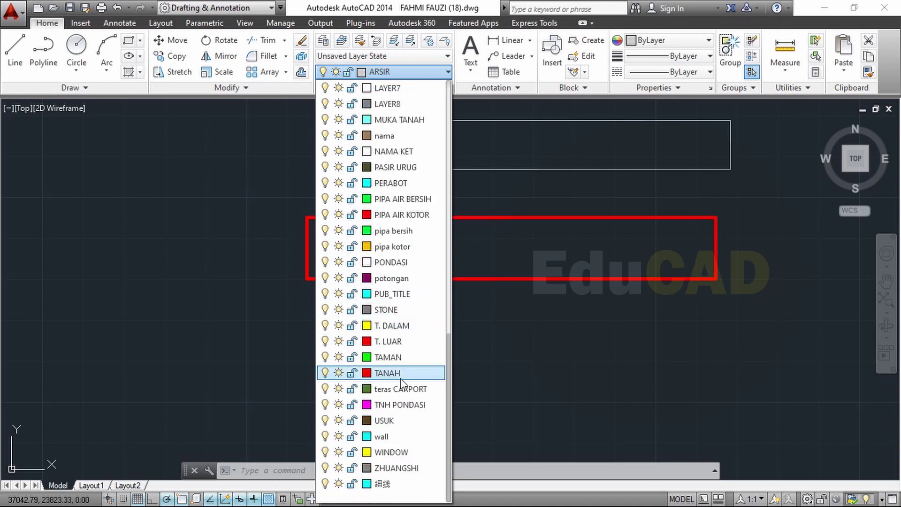
left_click(390, 342)
Assign the upper rectangle to the T. DALAM layer and reselect it.
left_click_drag(658, 184, 447, 155)
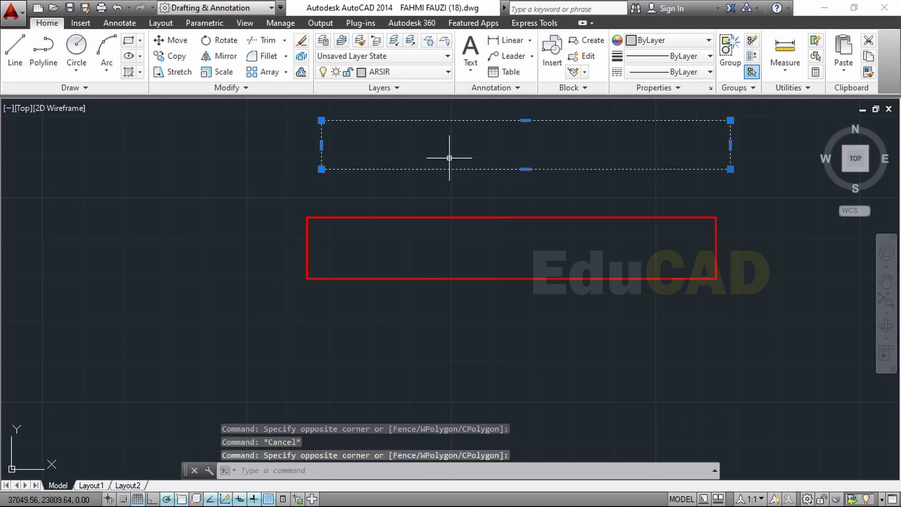
left_click(404, 72)
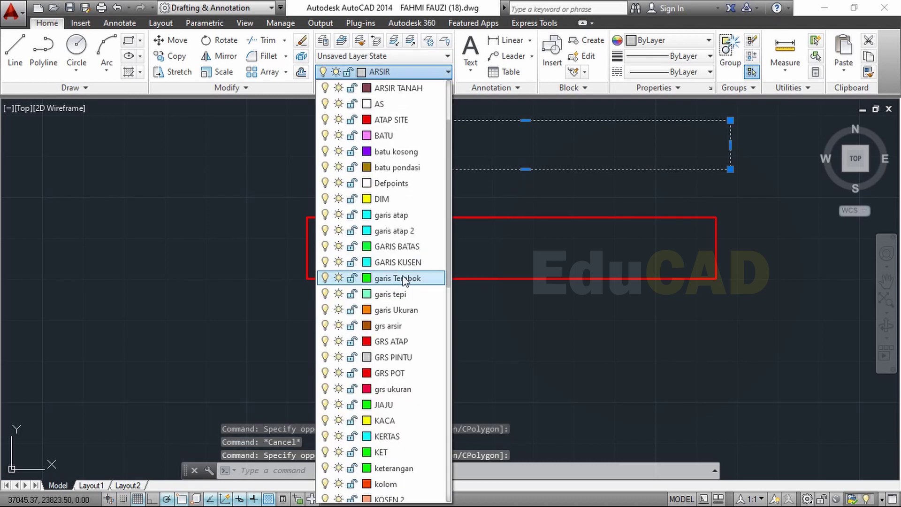
scroll(394, 283, "down", 3)
scroll(393, 283, "down", 4)
scroll(386, 404, "down", 3)
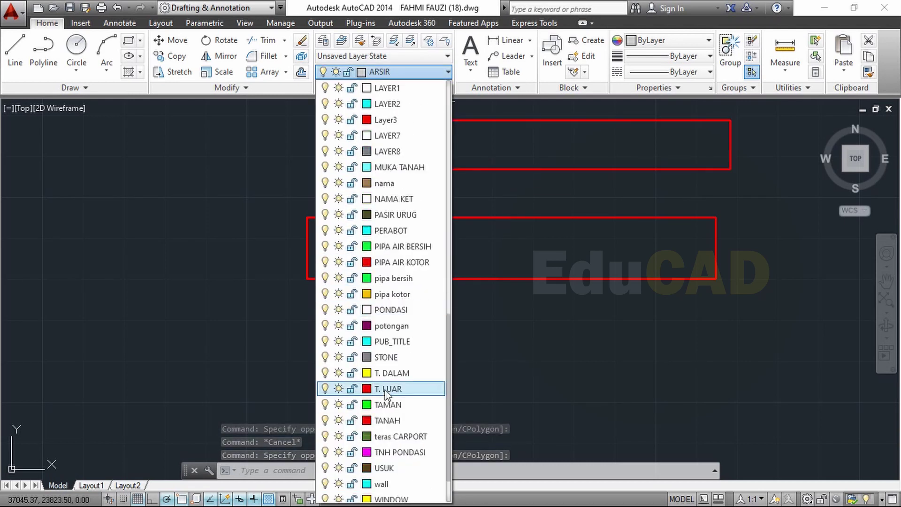
left_click(395, 374)
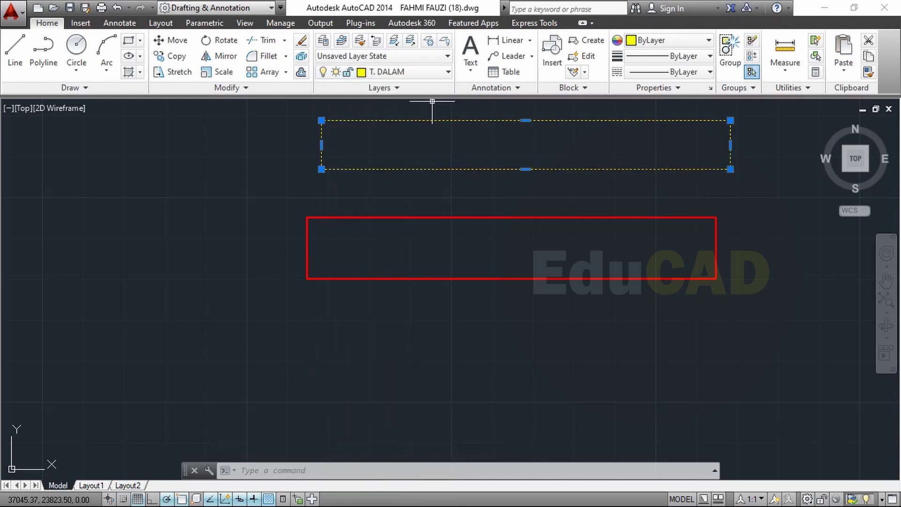
key("Escape")
left_click(500, 238)
left_click(427, 143)
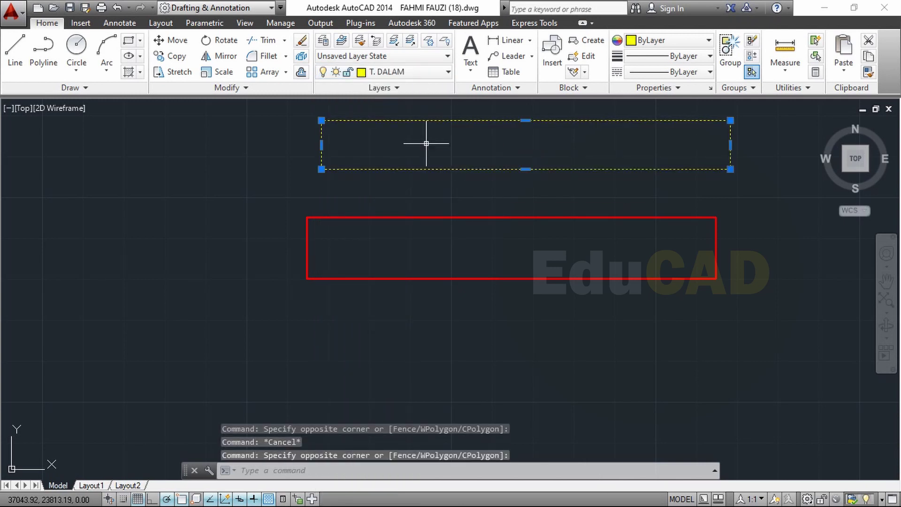
type("m")
Move the T. DALAM rectangle inside the red T. LUAR outline.
key("Return")
left_click(322, 145)
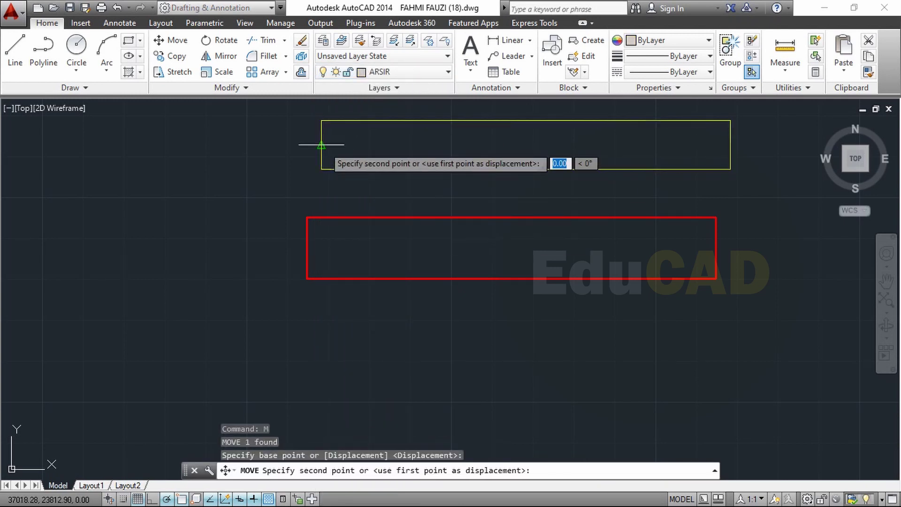
left_click(308, 251)
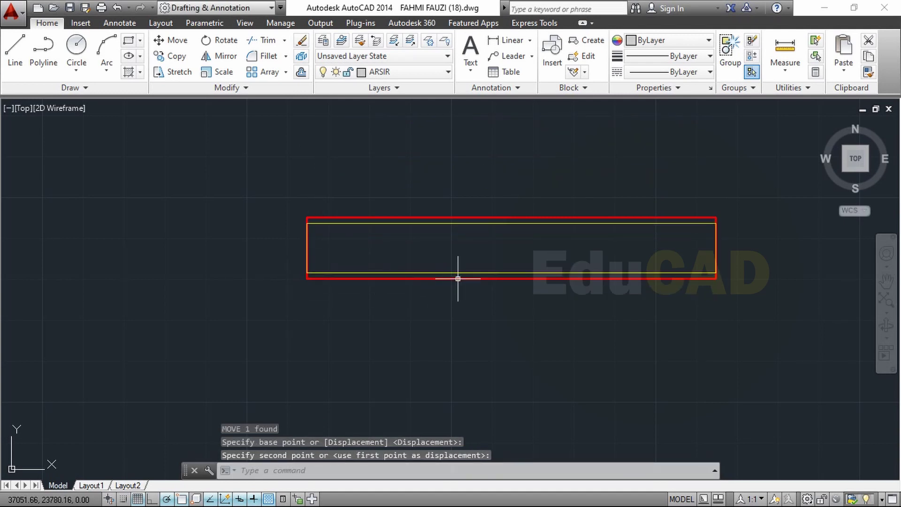
type("H")
key("Escape")
Fill the inner rectangle with ANSI32 hatch at scale 2 and select the wall.
type("h")
key("Return")
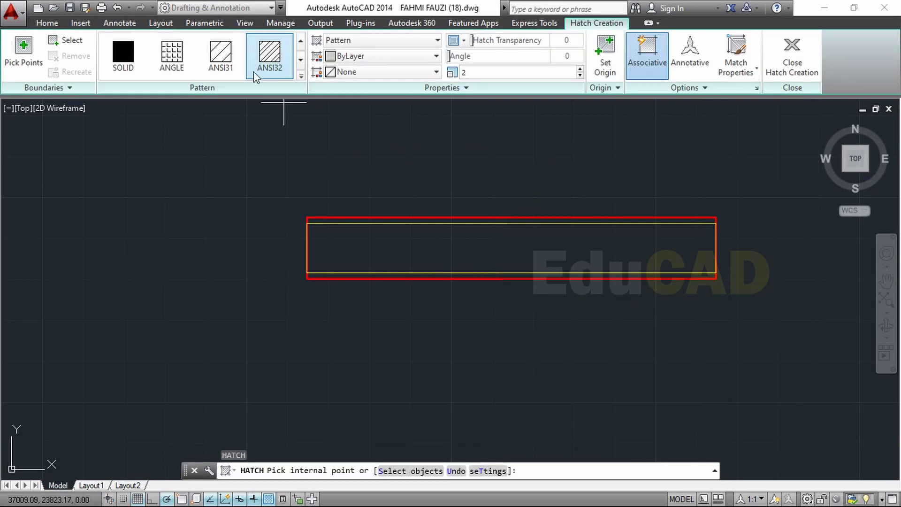
left_click(274, 61)
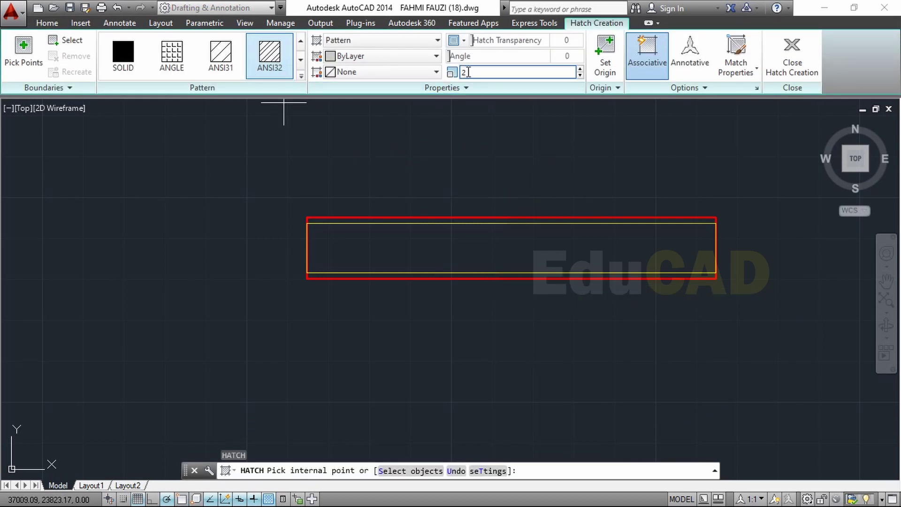
left_click(467, 264)
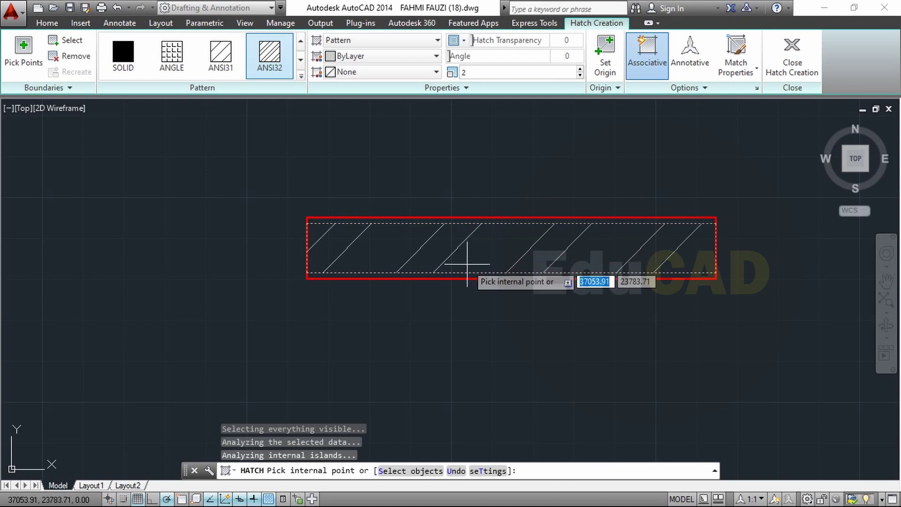
key("Return")
scroll(469, 270, "down", 1)
scroll(453, 255, "down", 3)
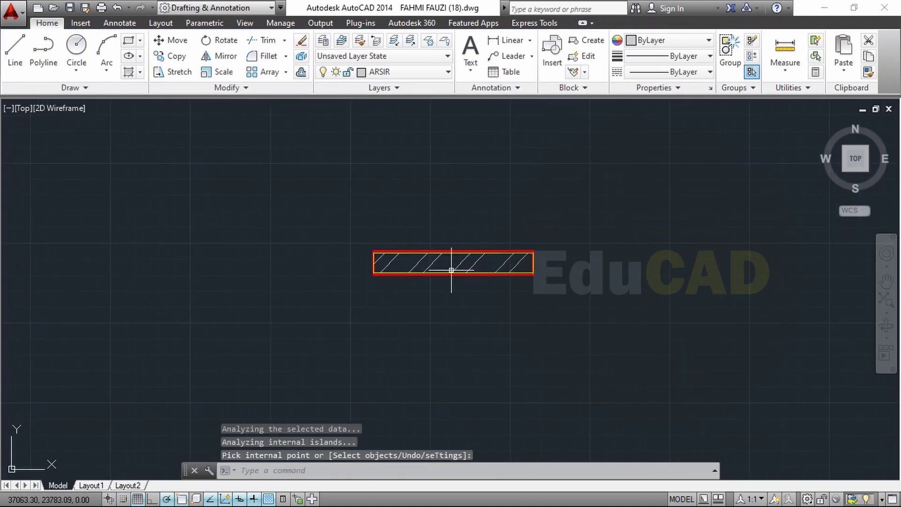
scroll(519, 282, "up", 4)
left_click(517, 244)
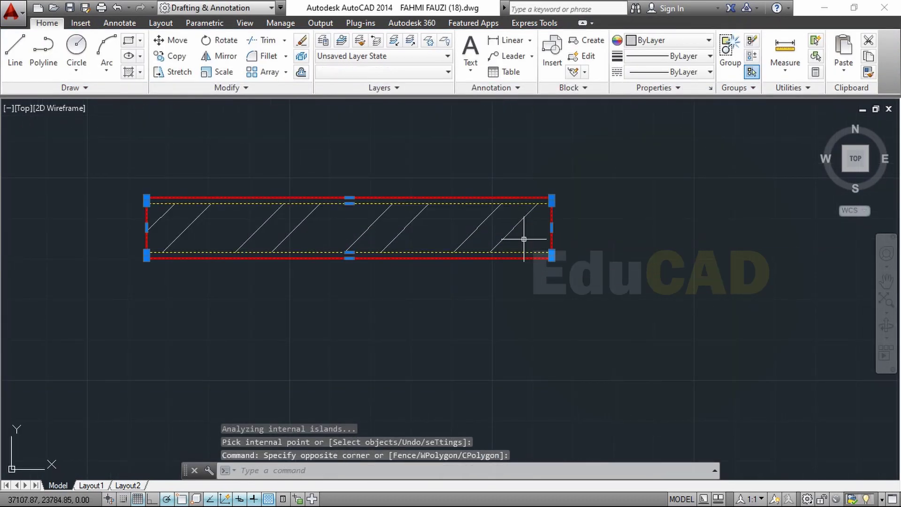
Copy the hatched wall rectangle pair directly below the original.
type("co")
key("Return")
left_click(524, 242)
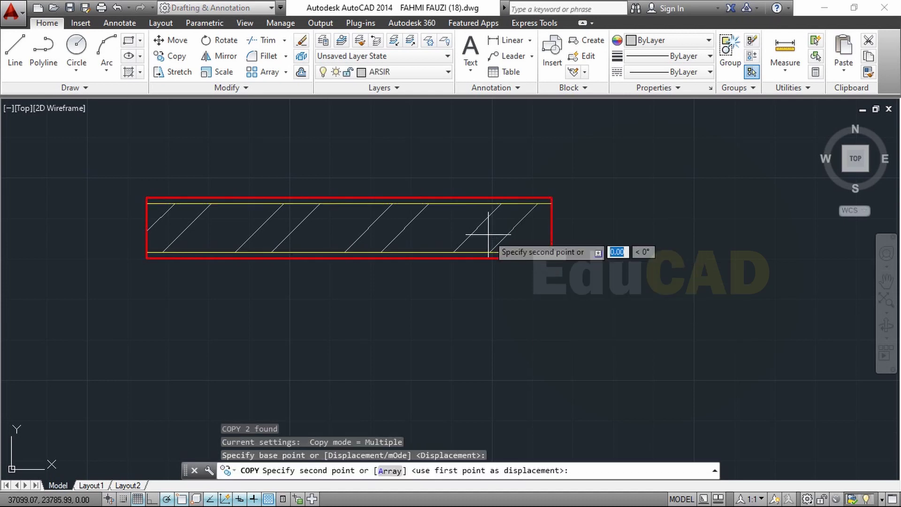
scroll(484, 288, "down", 4)
middle_click_drag(484, 287, 487, 275)
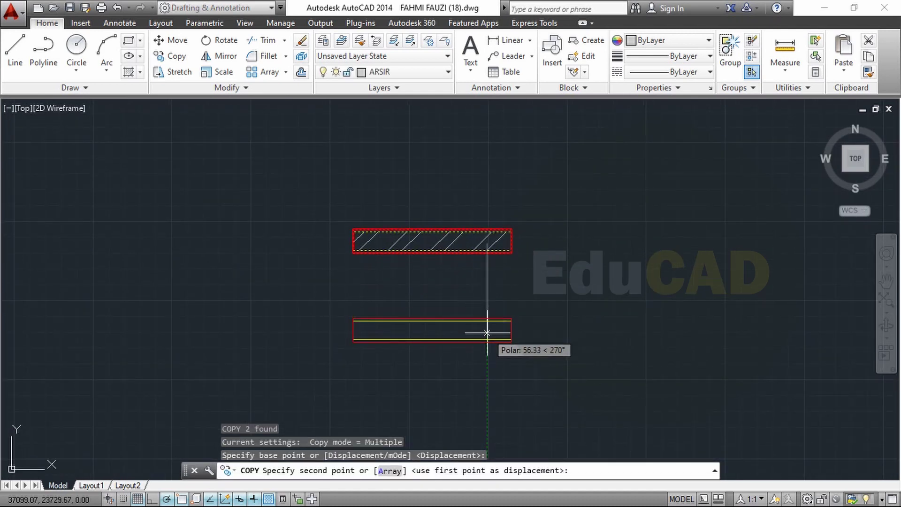
left_click(489, 329)
key("Escape")
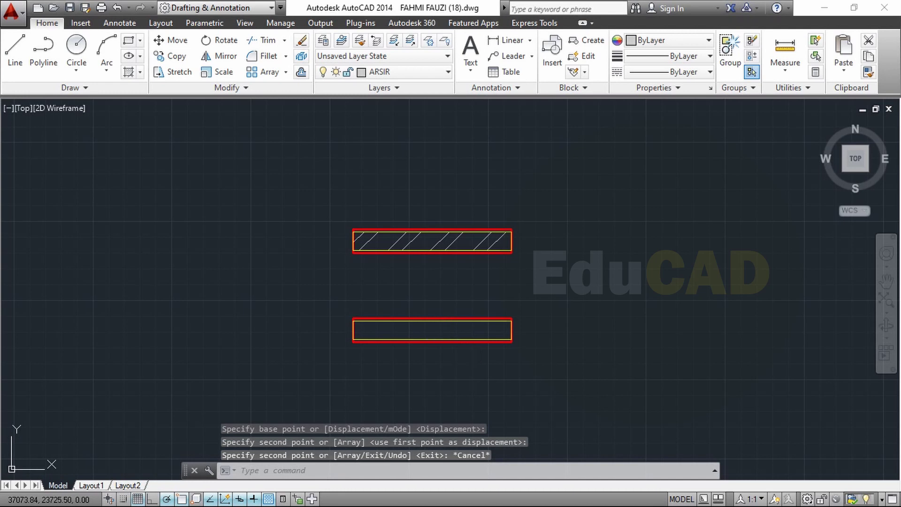
Hatch the lower copy with ANSI37 cross-hatch at scale 3.
type("h")
key("Return")
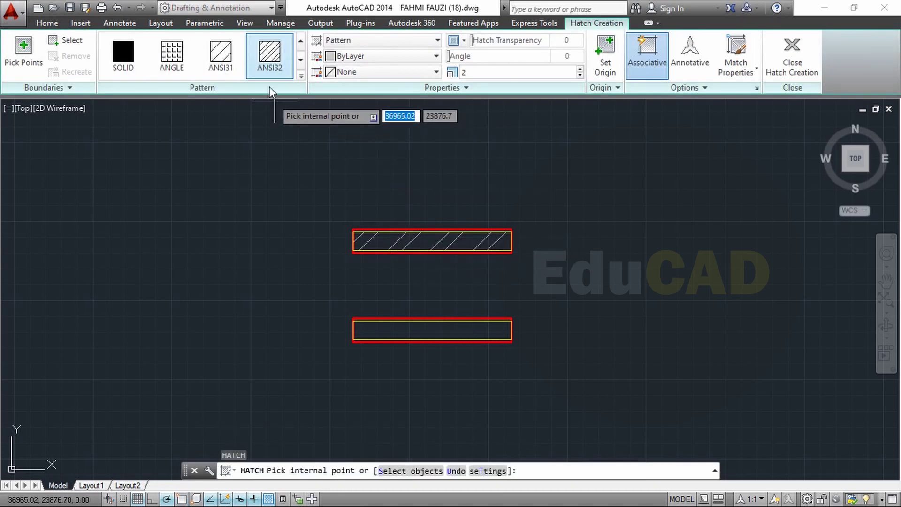
scroll(266, 60, "down", 1)
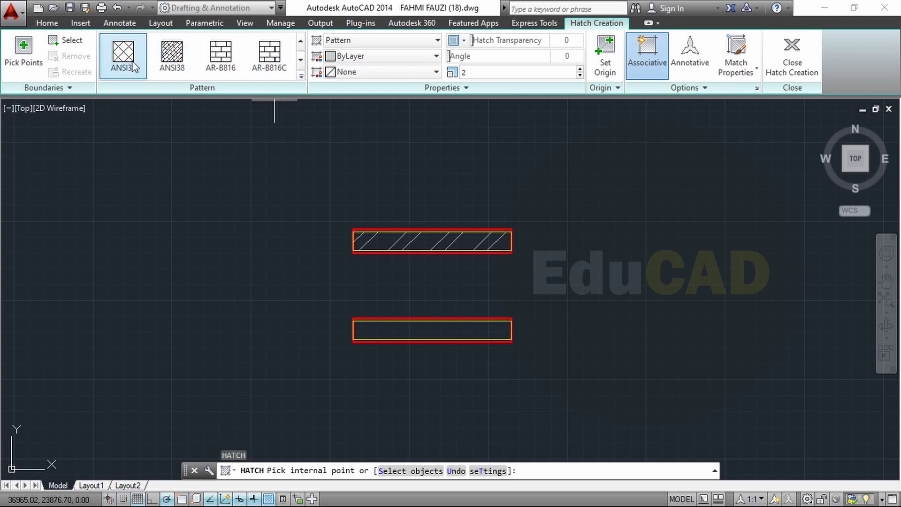
left_click(131, 64)
scroll(414, 345, "up", 2)
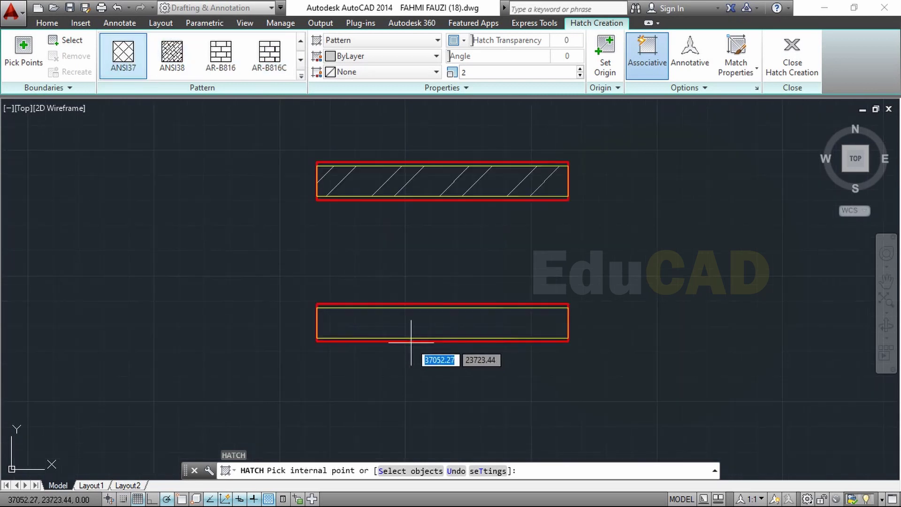
left_click(407, 324)
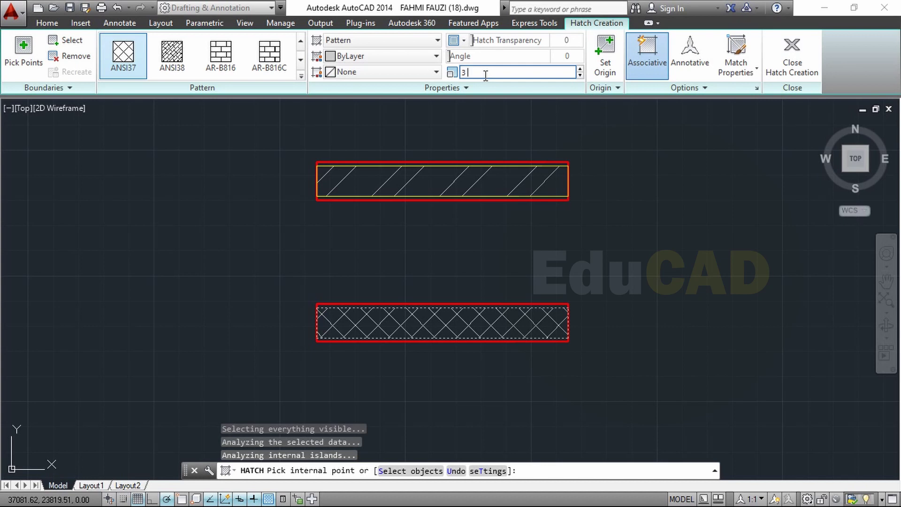
key("Return")
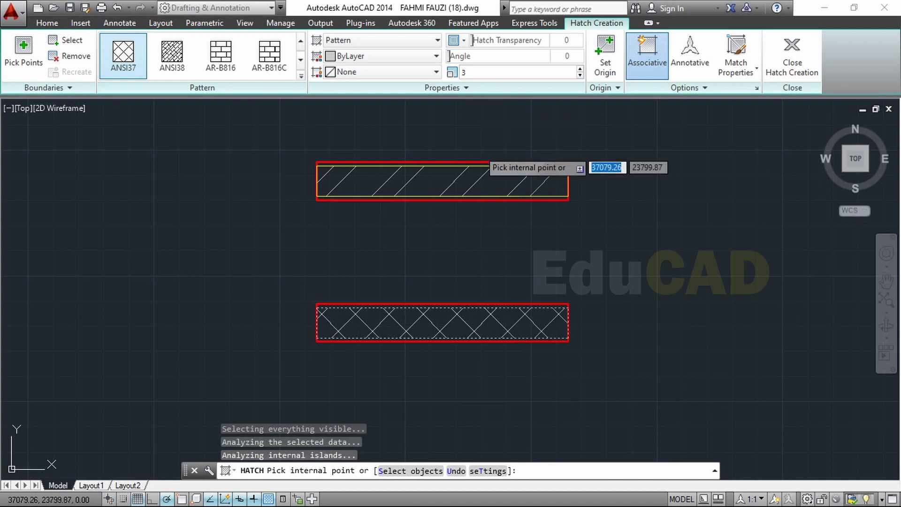
key("Escape")
left_click(603, 225)
Define the top ANSI32 wall as block 'DINDING BIASA', opening it in the block editor.
left_click(288, 136)
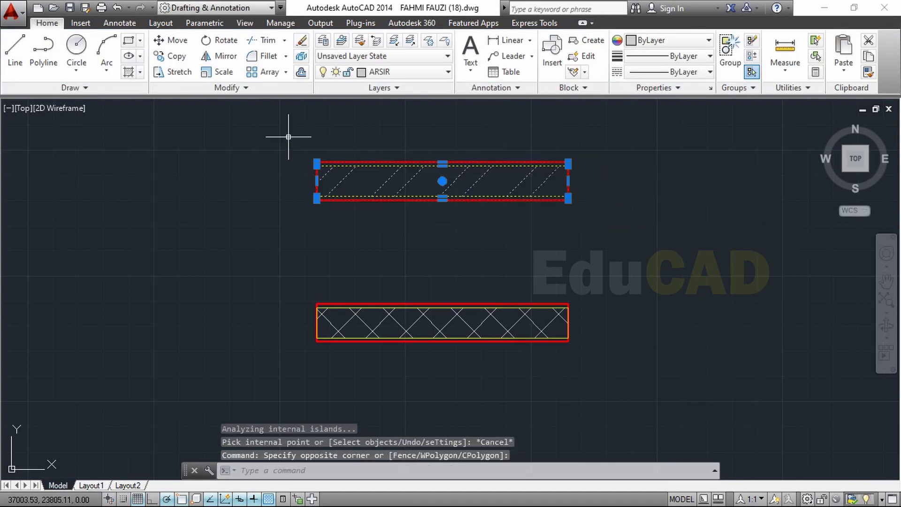
type("B")
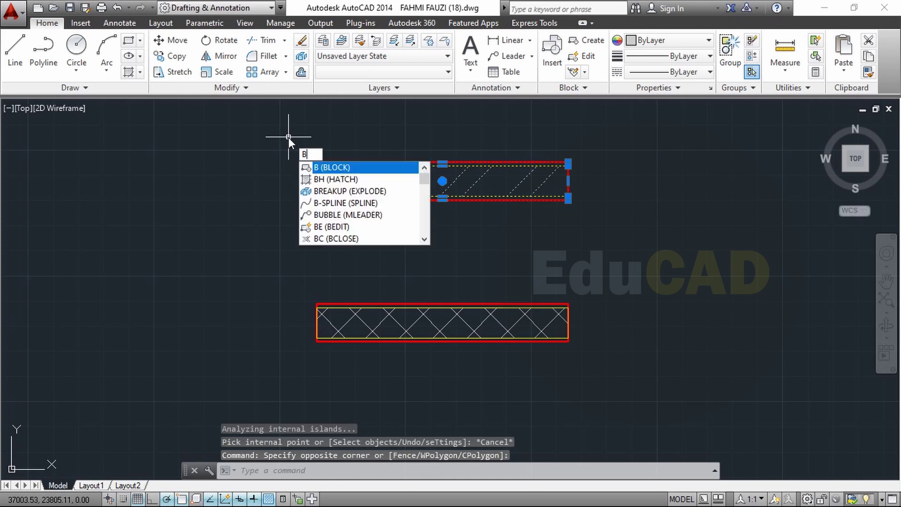
key("Return")
type("D")
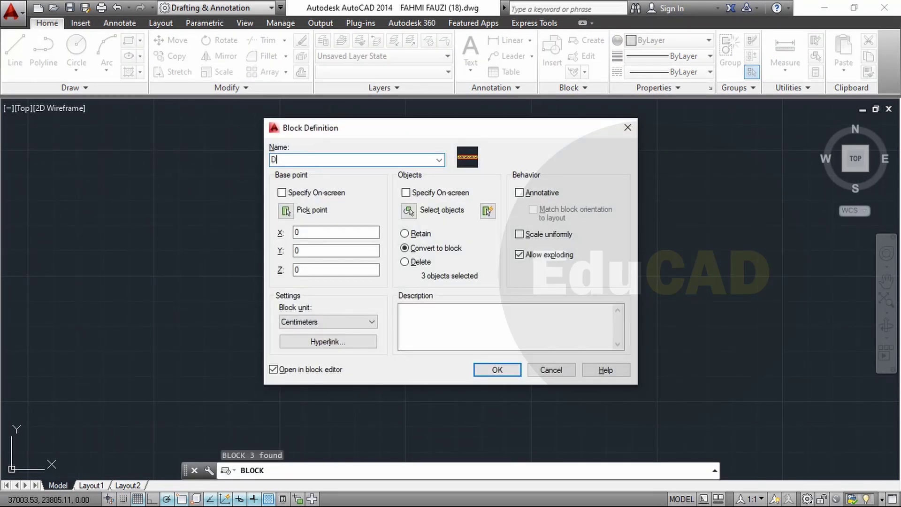
type("INDIN")
type("G B")
type("IASA")
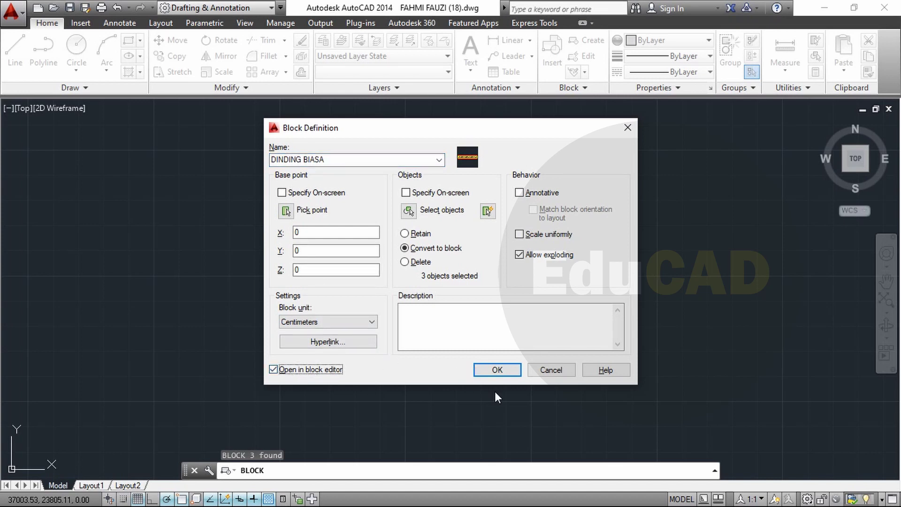
left_click(498, 370)
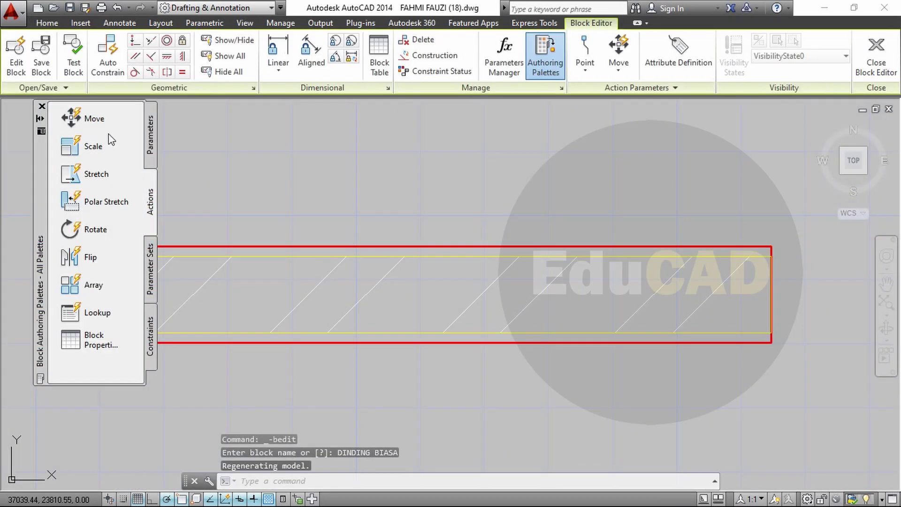
Add a Distance1 linear parameter spanning the wall's top edge.
left_click(150, 139)
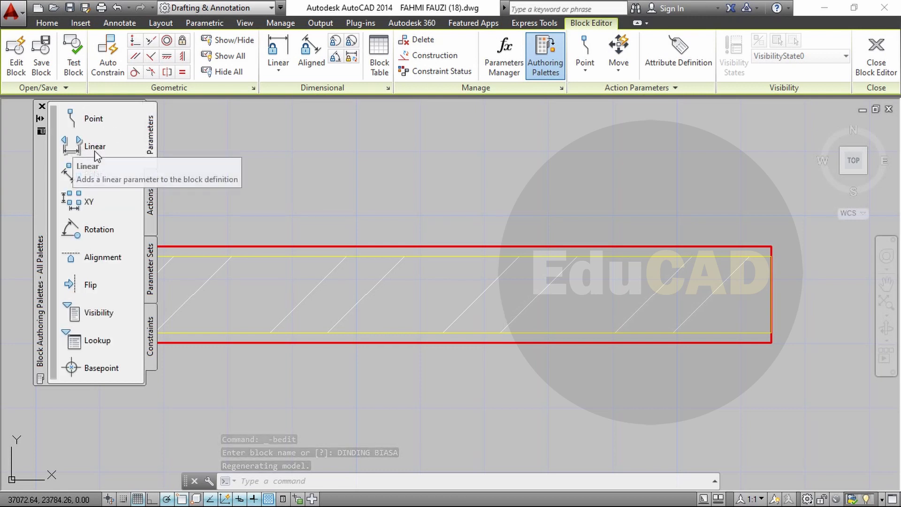
left_click(91, 150)
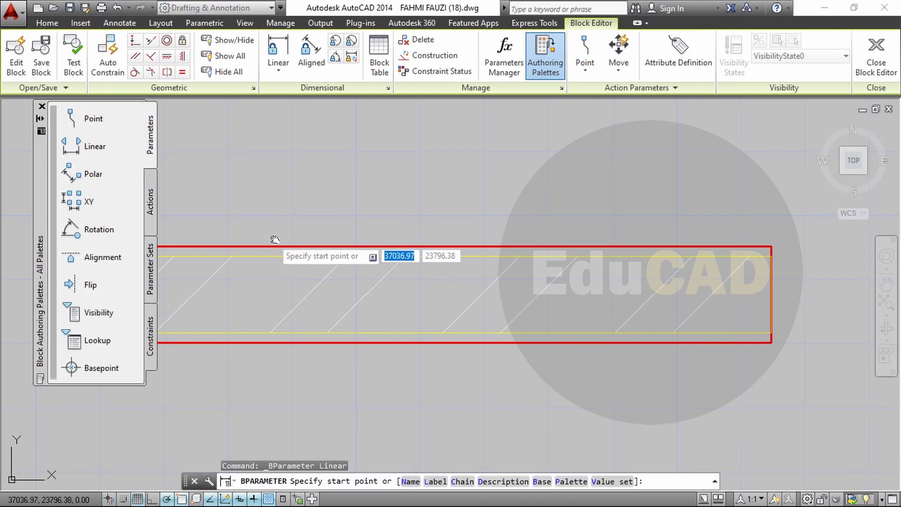
scroll(264, 242, "down", 2)
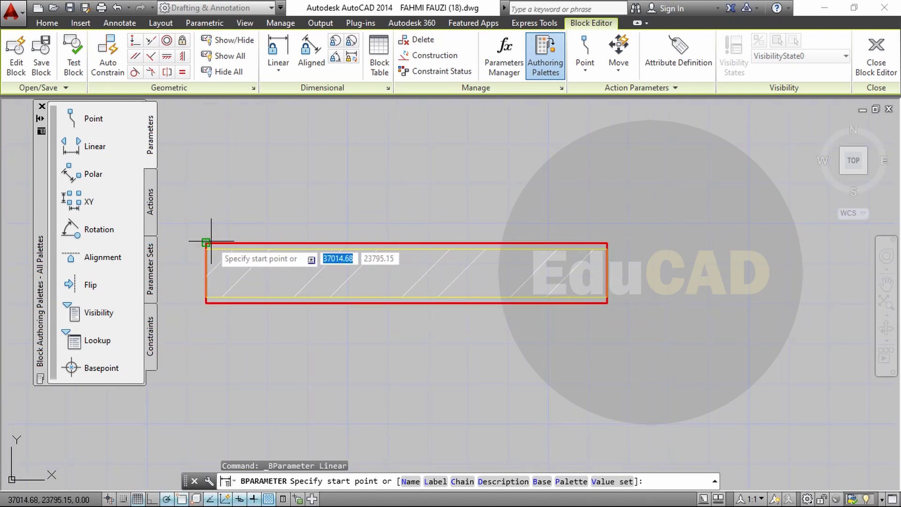
left_click(206, 244)
left_click(607, 243)
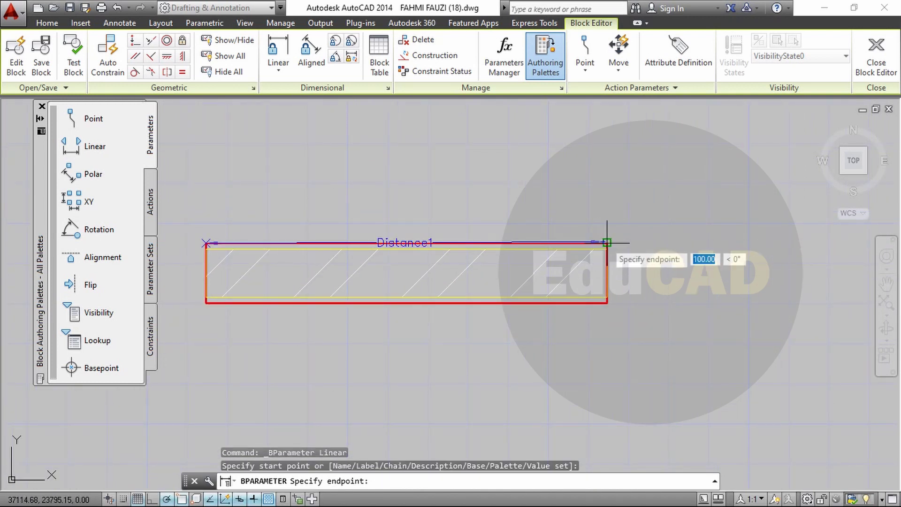
left_click(607, 201)
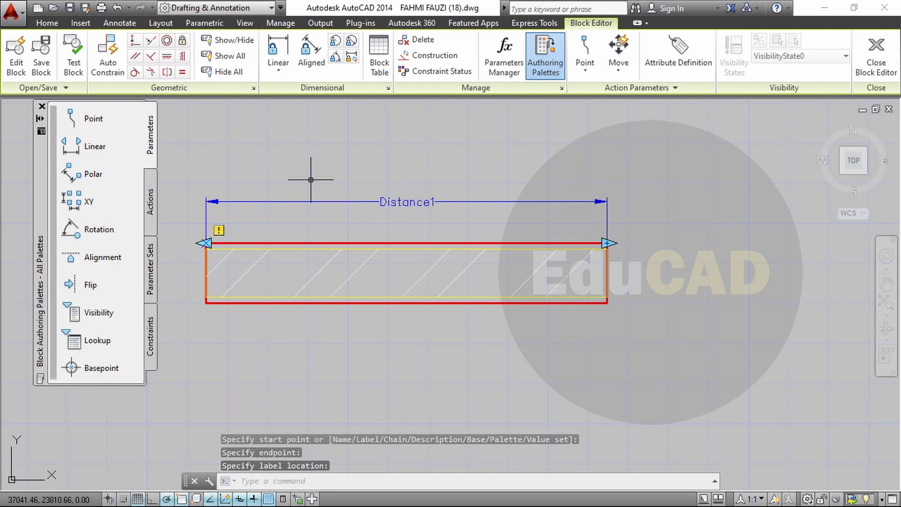
Add a stretch action on Distance1's left end covering the seven wall objects.
left_click(147, 199)
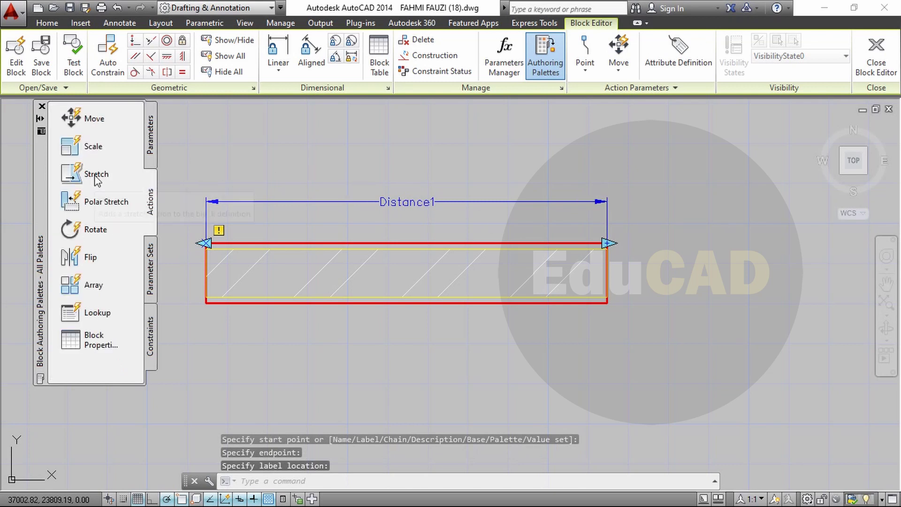
left_click(97, 175)
left_click(245, 201)
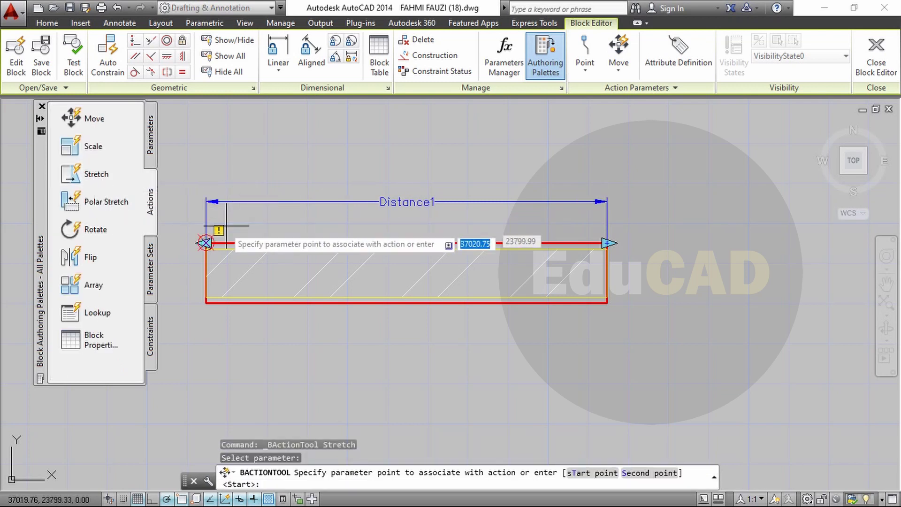
left_click(205, 243)
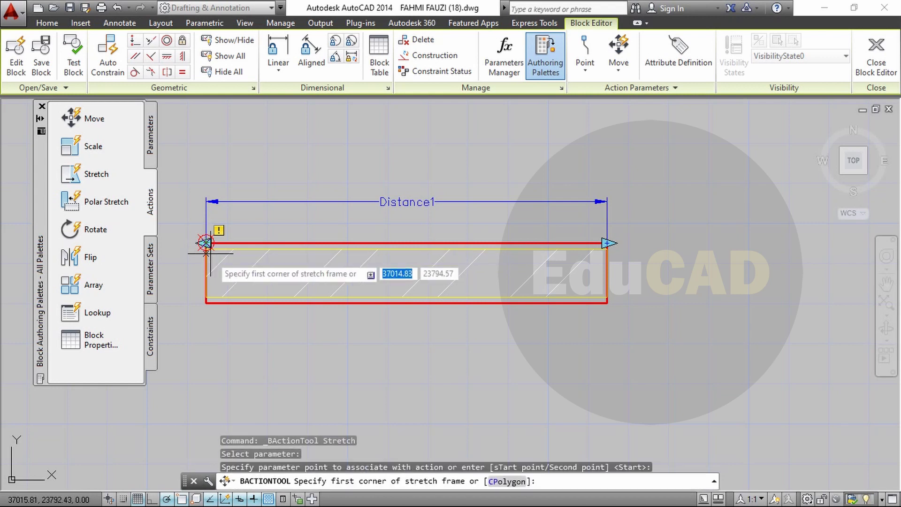
left_click(231, 321)
left_click(191, 178)
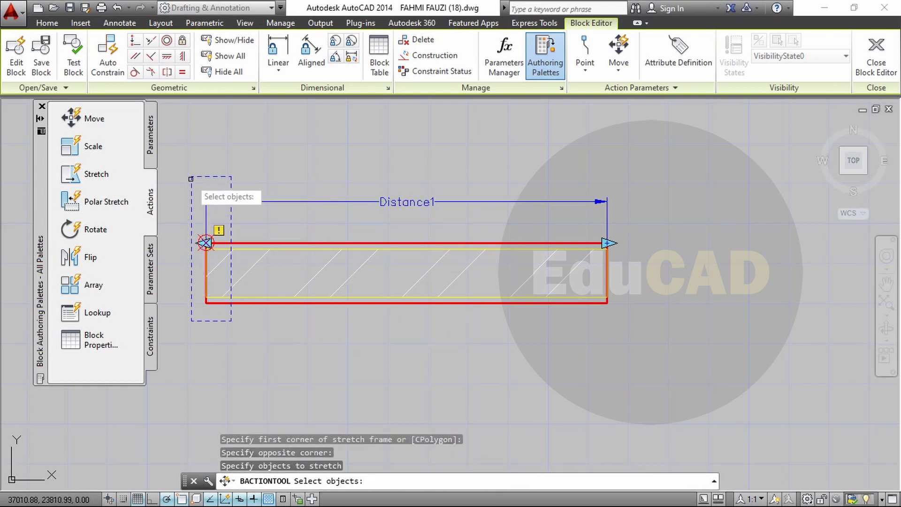
left_click(171, 160)
left_click(644, 351)
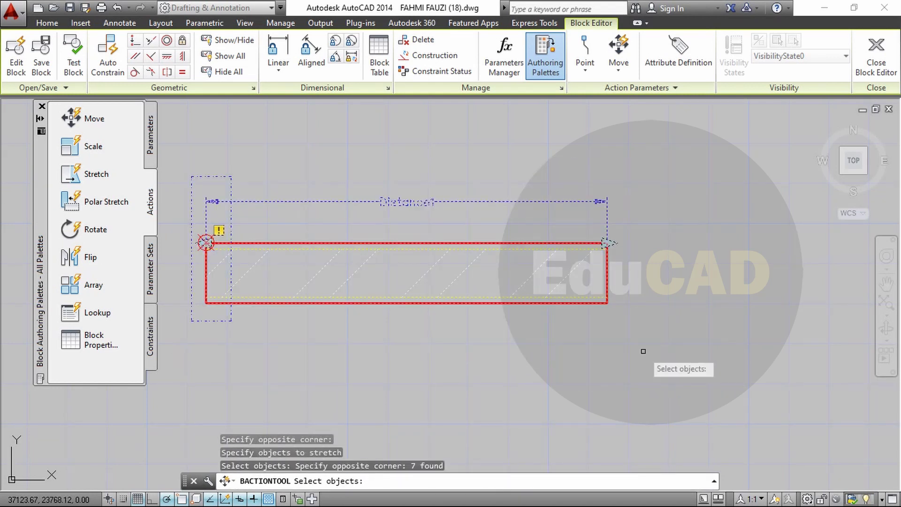
key("Return")
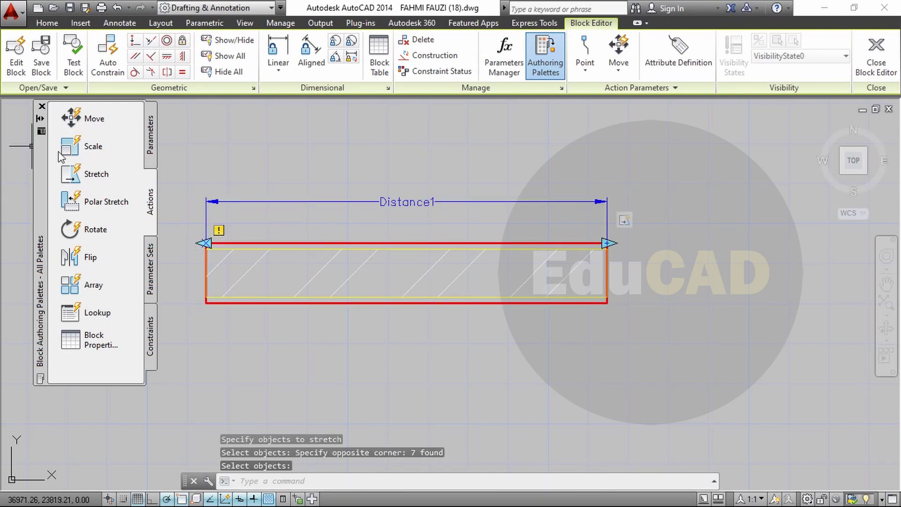
Add a right-end stretch action on Distance1, then save and close the block.
left_click(89, 175)
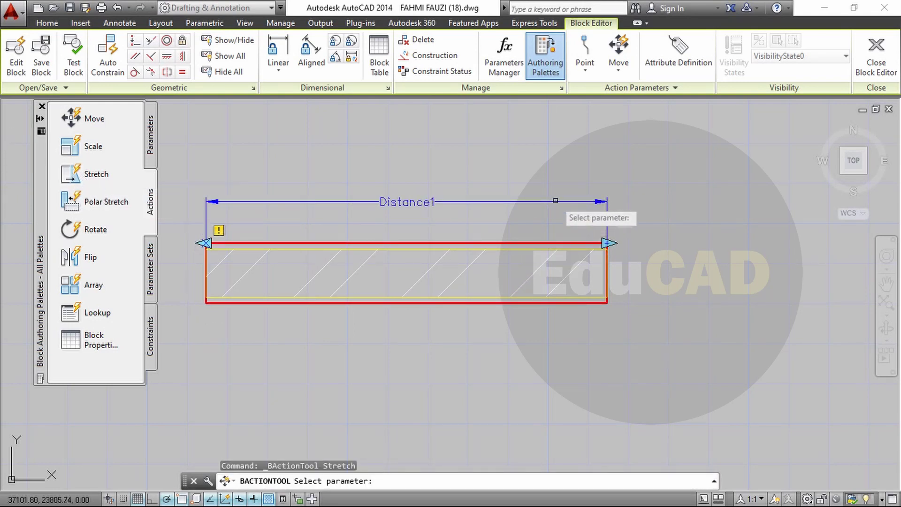
left_click(557, 201)
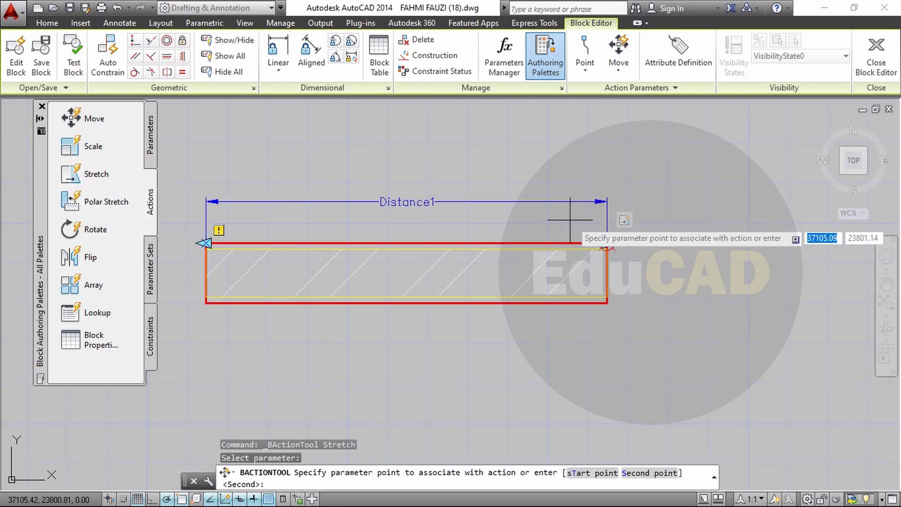
left_click(607, 242)
left_click(647, 346)
left_click(576, 176)
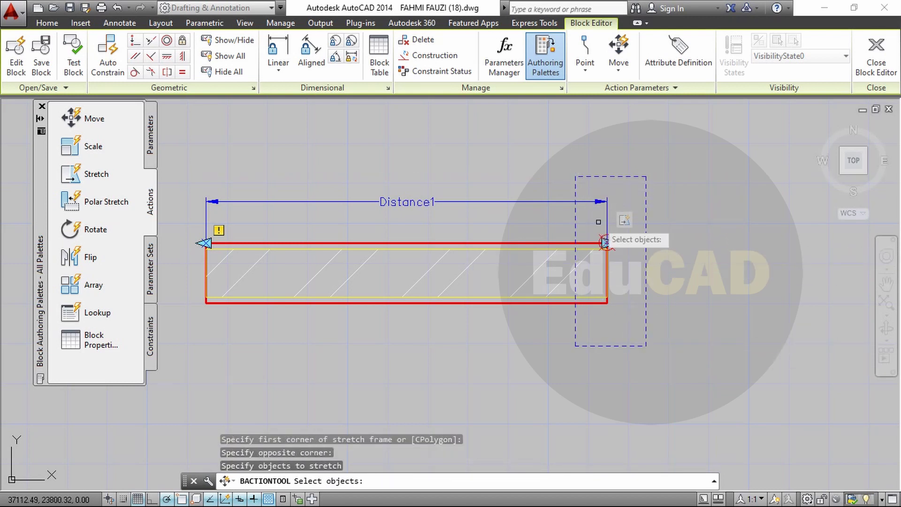
left_click(699, 350)
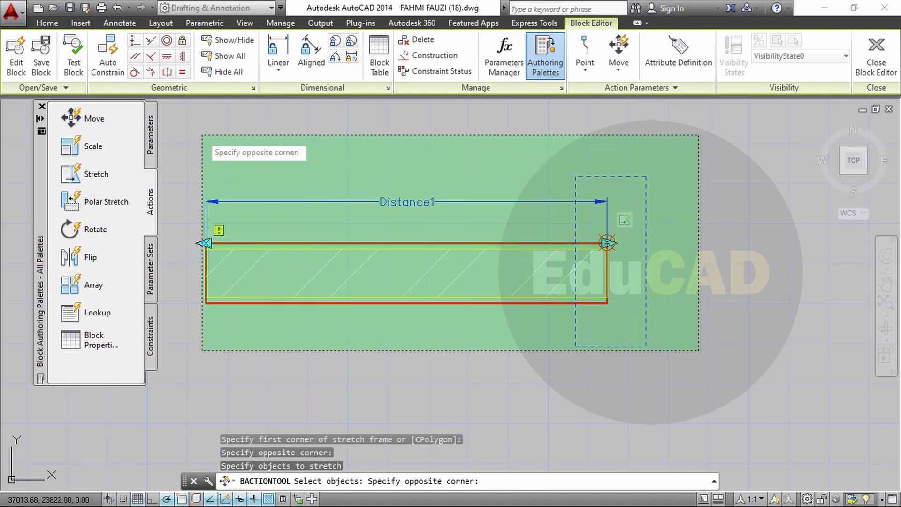
left_click(202, 135)
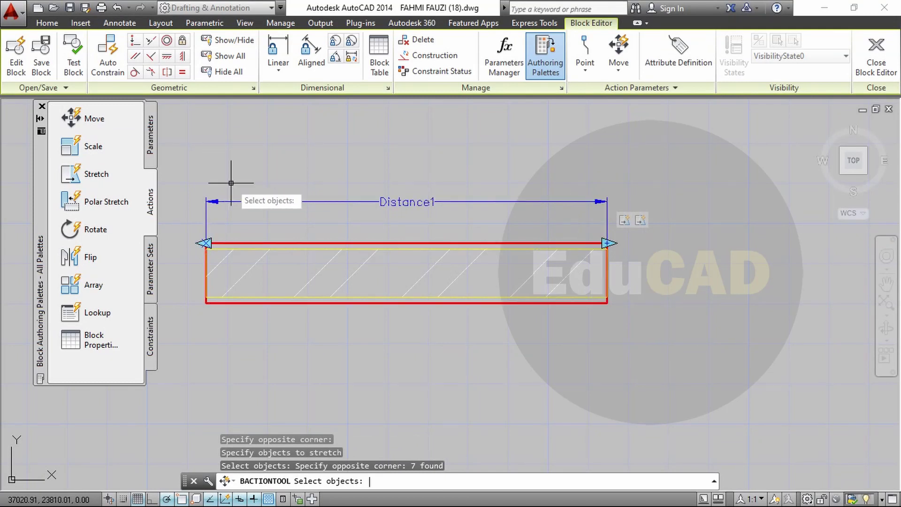
key("Return")
left_click(876, 68)
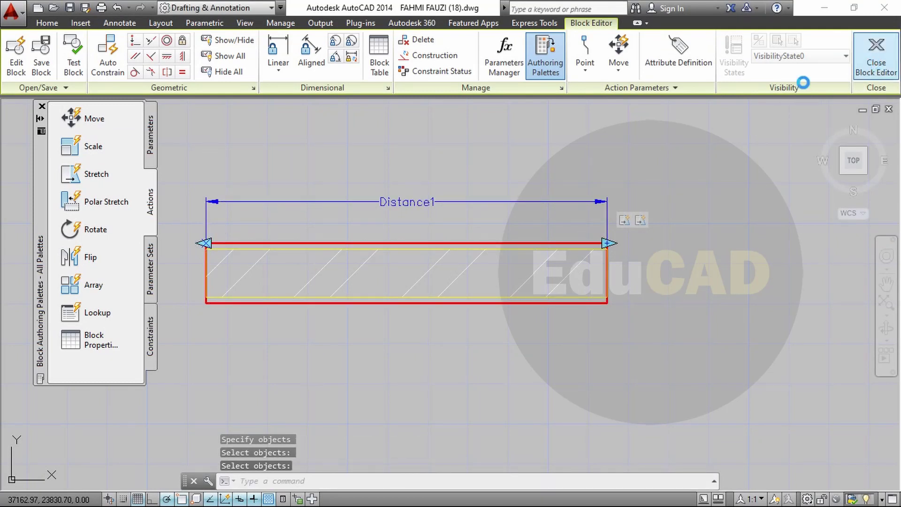
left_click(447, 233)
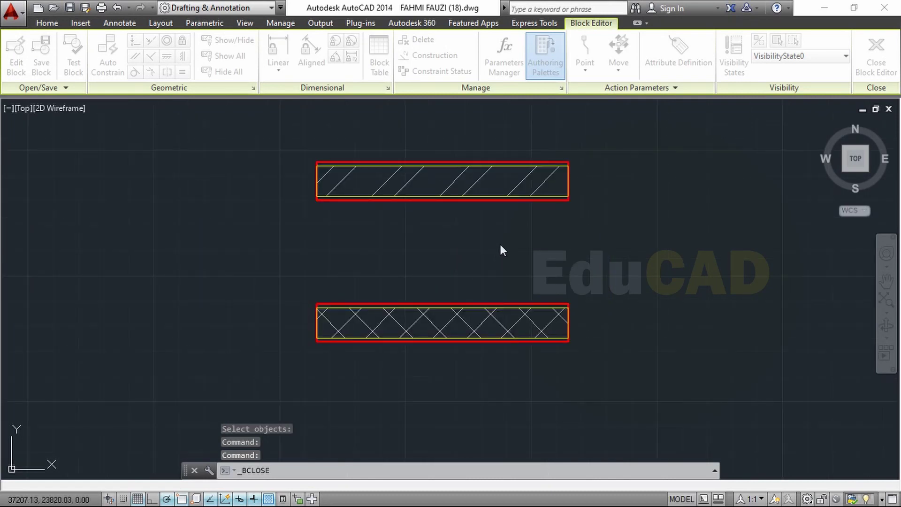
Stretch the DINDING BIASA wall far outward at both ends with its grips.
left_click(501, 245)
left_click(395, 220)
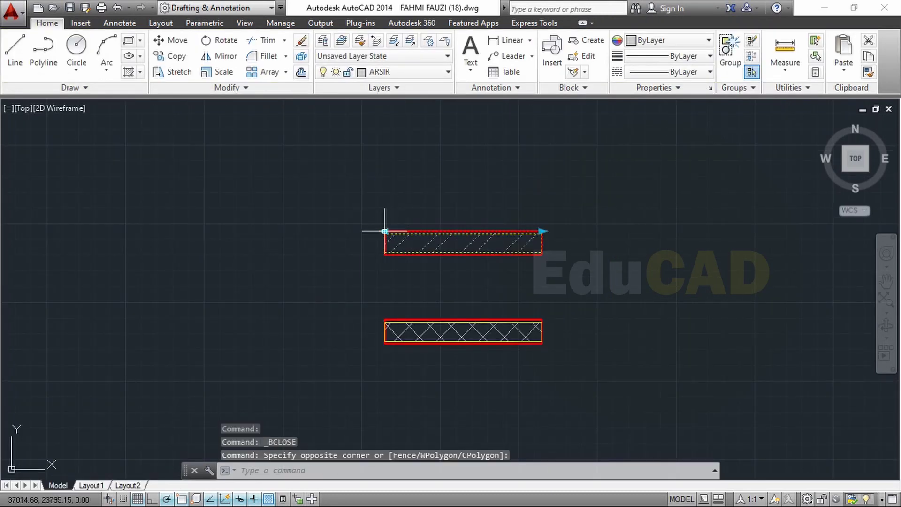
left_click(385, 231)
left_click(200, 231)
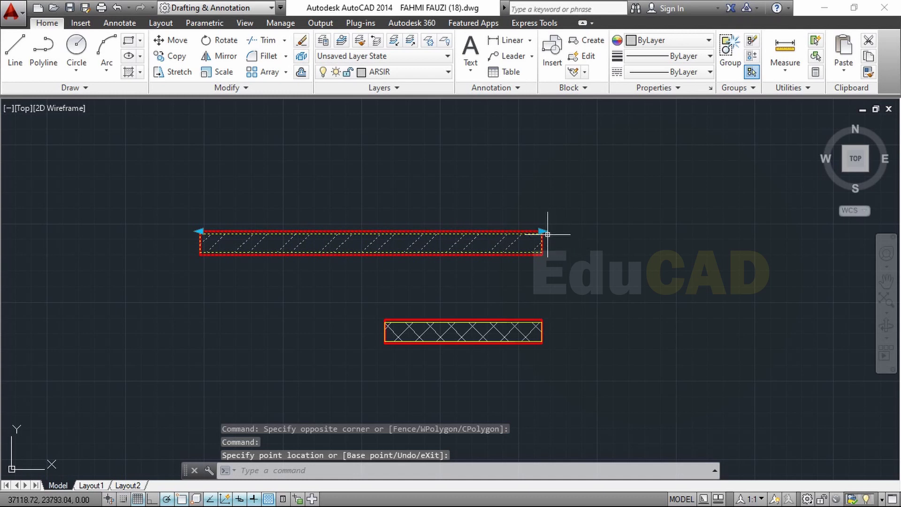
left_click(548, 233)
left_click(703, 231)
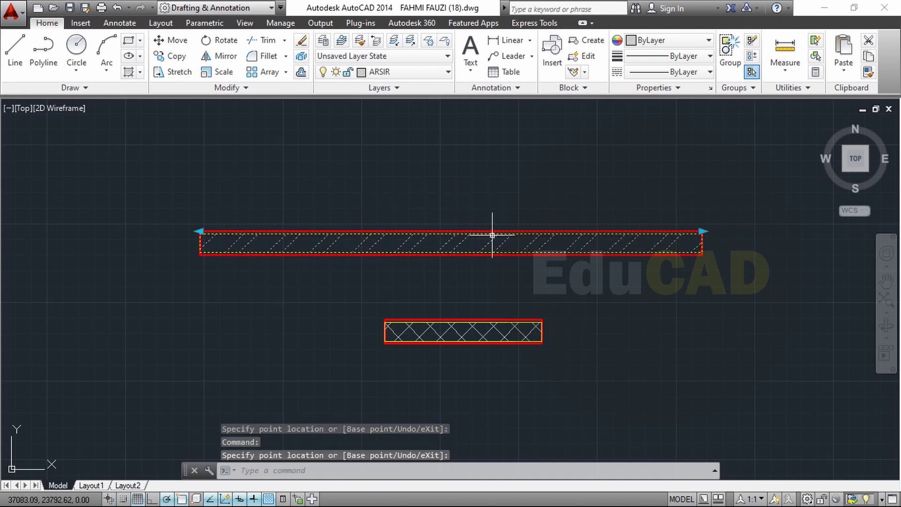
key("Escape")
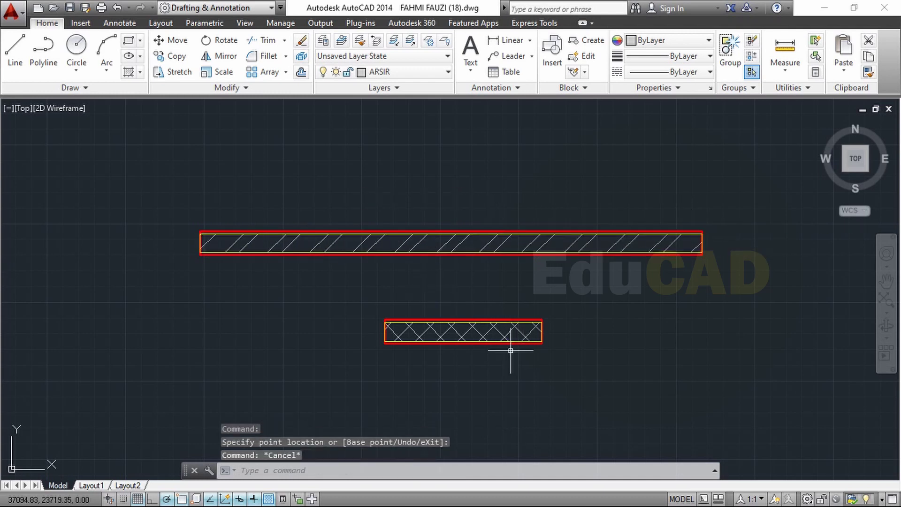
Select the lower cross-hatched wall with a crossing window.
left_click(503, 361)
left_click(419, 300)
key("Escape")
scroll(478, 351, "up", 2)
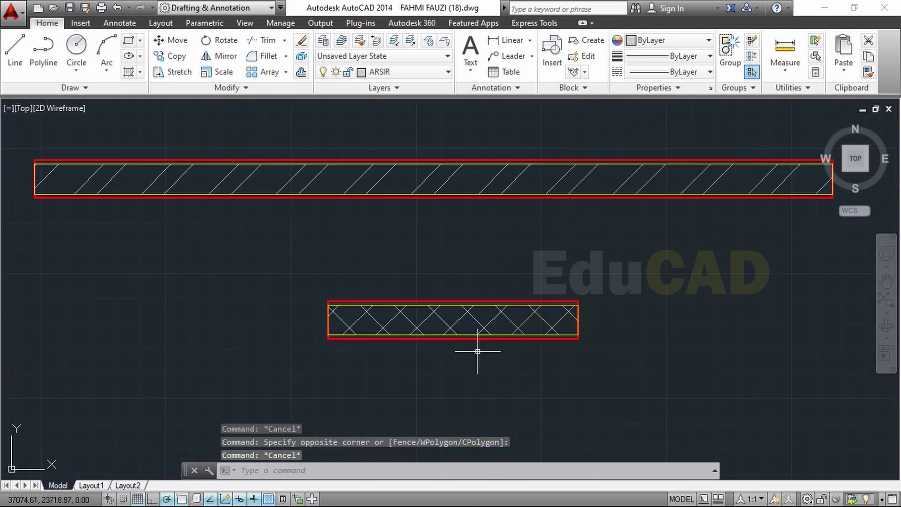
scroll(478, 352, "up", 3)
scroll(483, 352, "down", 3)
left_click(552, 373)
left_click(396, 323)
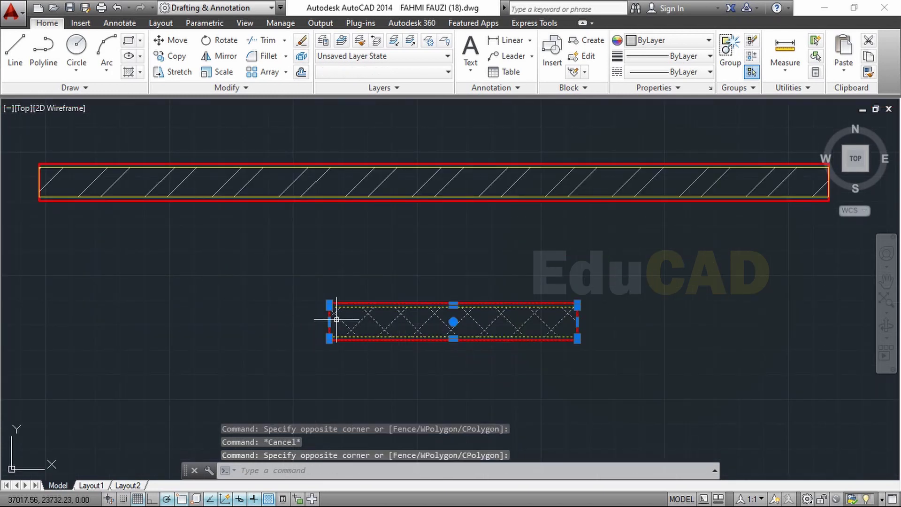
Redefine block TRASRAM from the lower cross-hatched wall, opening it in the block editor.
key("Escape")
left_click(765, 392)
left_click(267, 259)
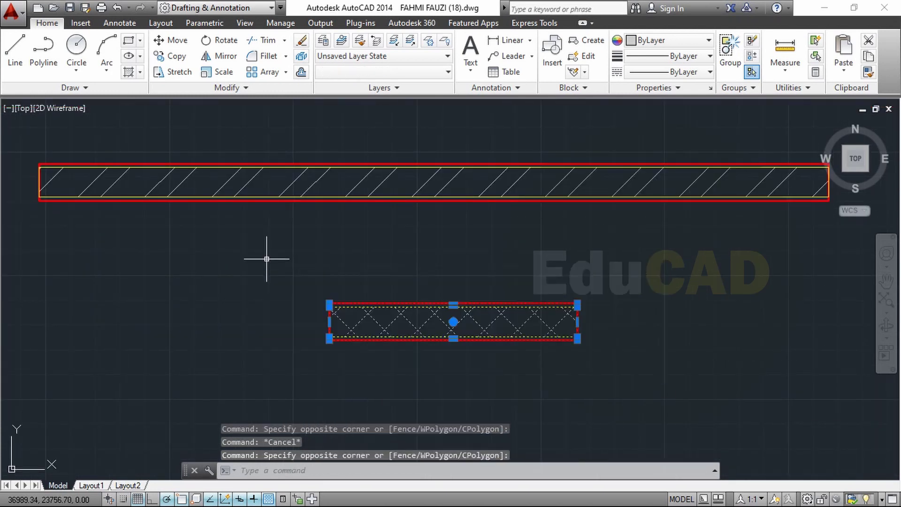
type("b")
key("Return")
type("TRASRAM")
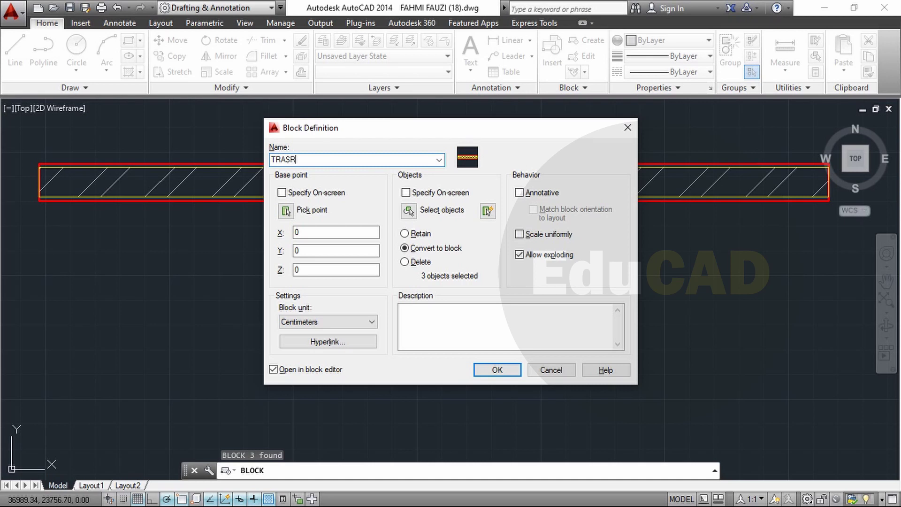
left_click(484, 370)
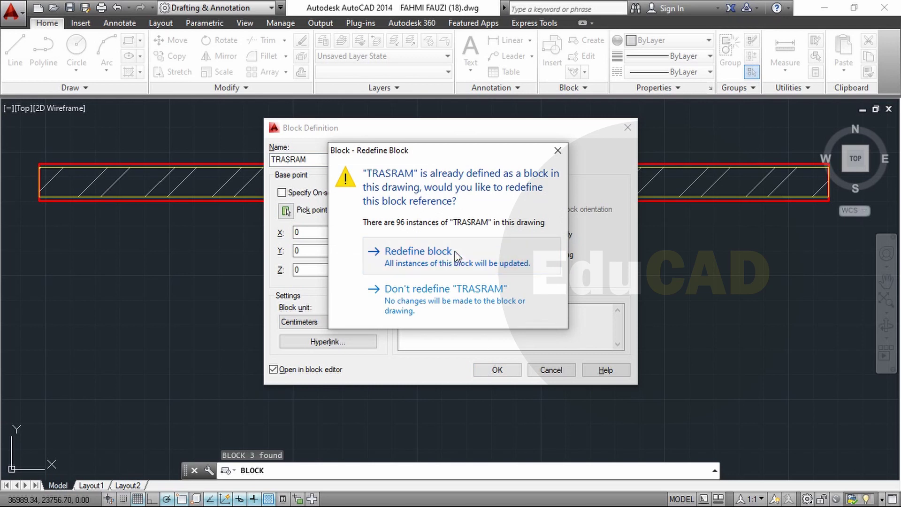
left_click(455, 256)
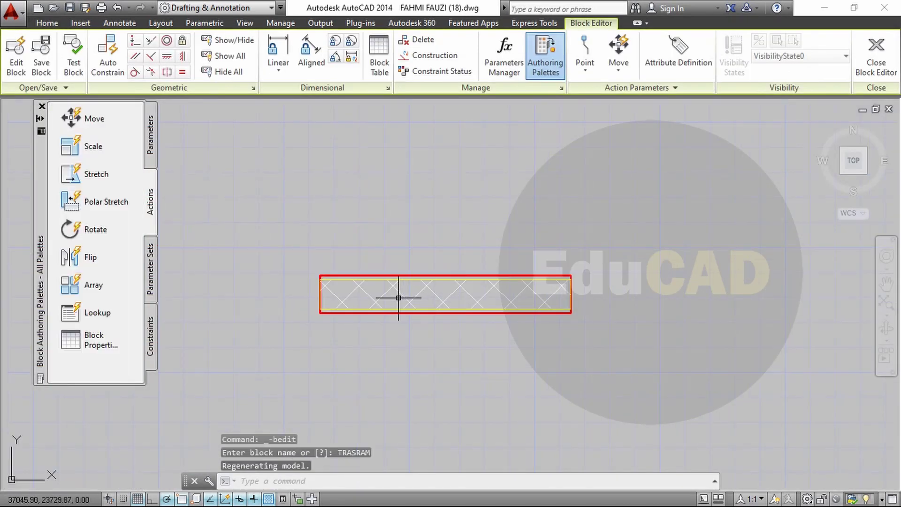
Add a linear Distance1 parameter across the wall's top edge, labelled above the wall.
left_click(151, 138)
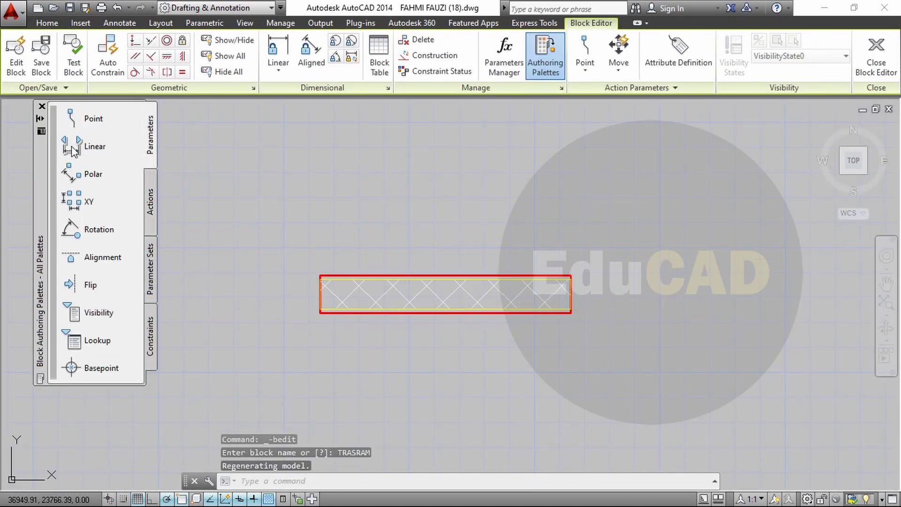
left_click(94, 146)
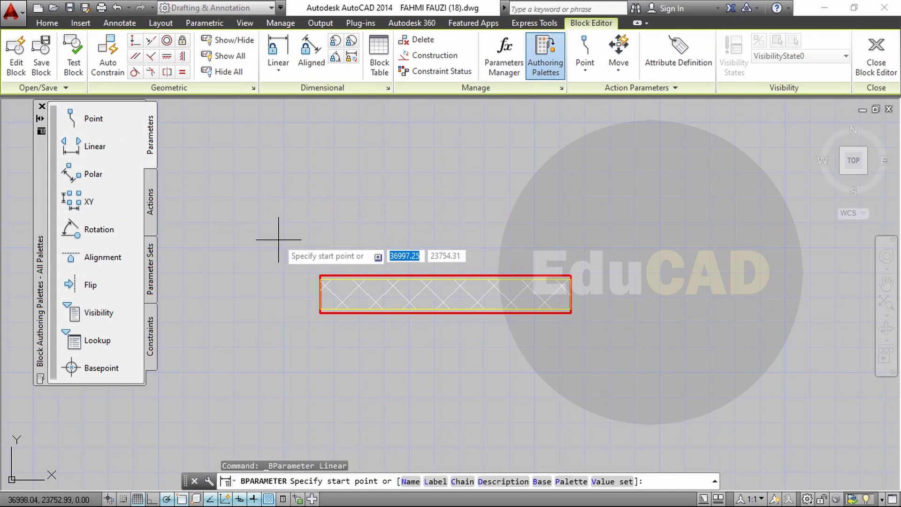
left_click(315, 270)
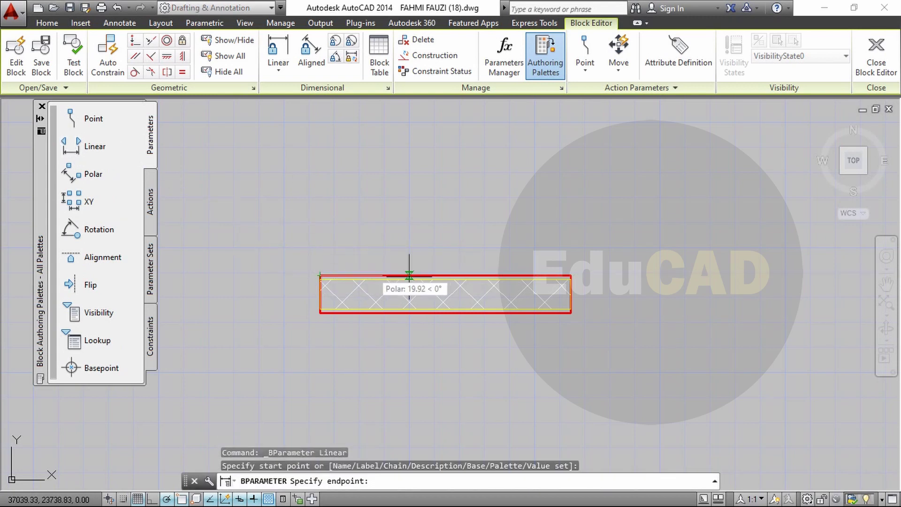
left_click(571, 276)
left_click(552, 216)
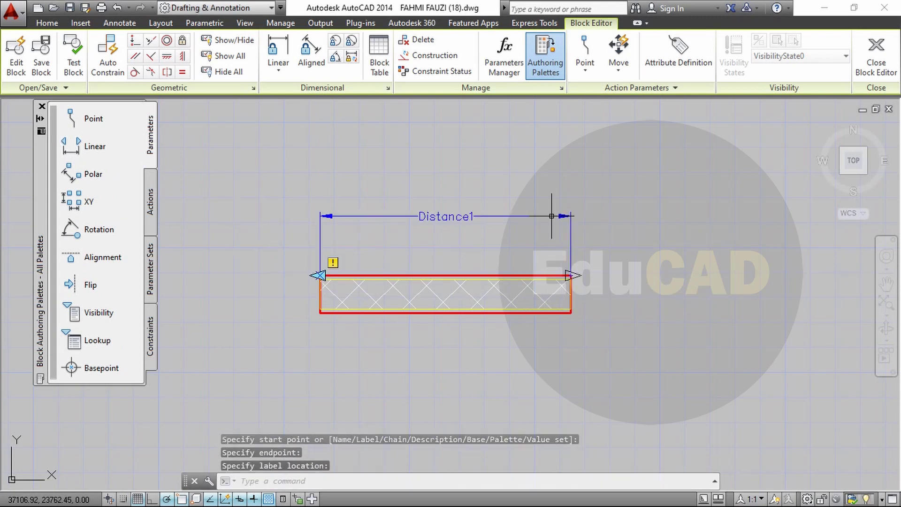
Add a stretch action on Distance1's left end covering the seven wall objects.
left_click(149, 198)
left_click(96, 181)
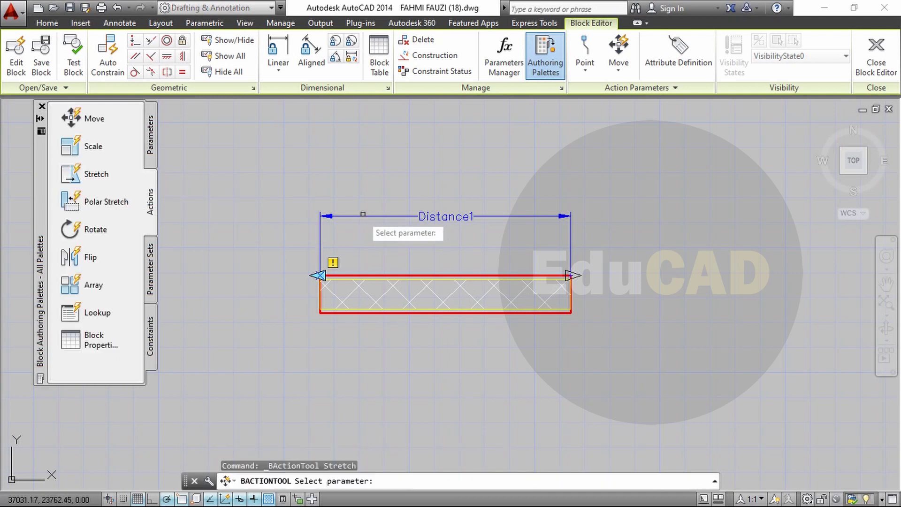
left_click(372, 215)
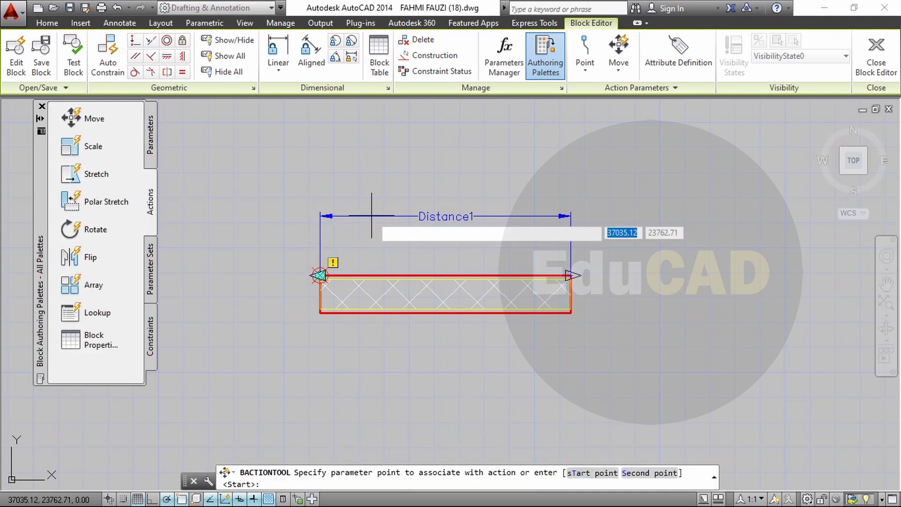
left_click(320, 275)
left_click(352, 336)
left_click(288, 188)
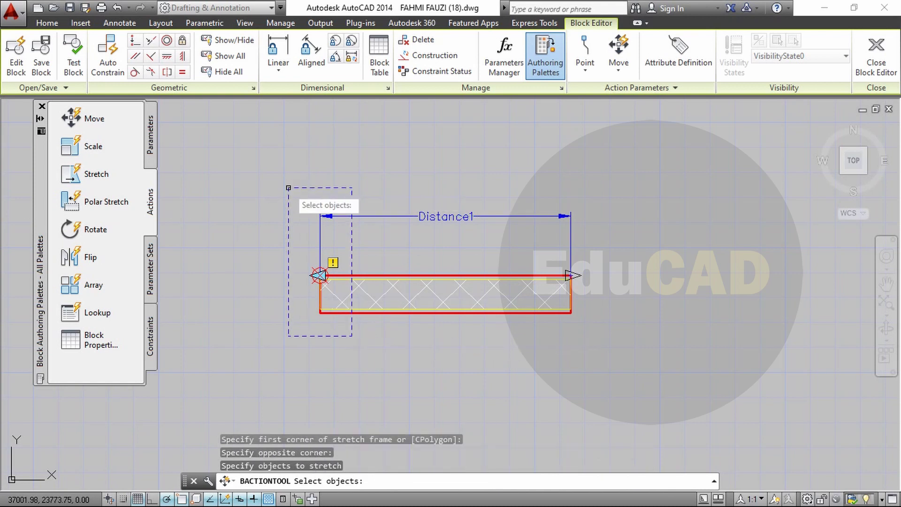
left_click(249, 177)
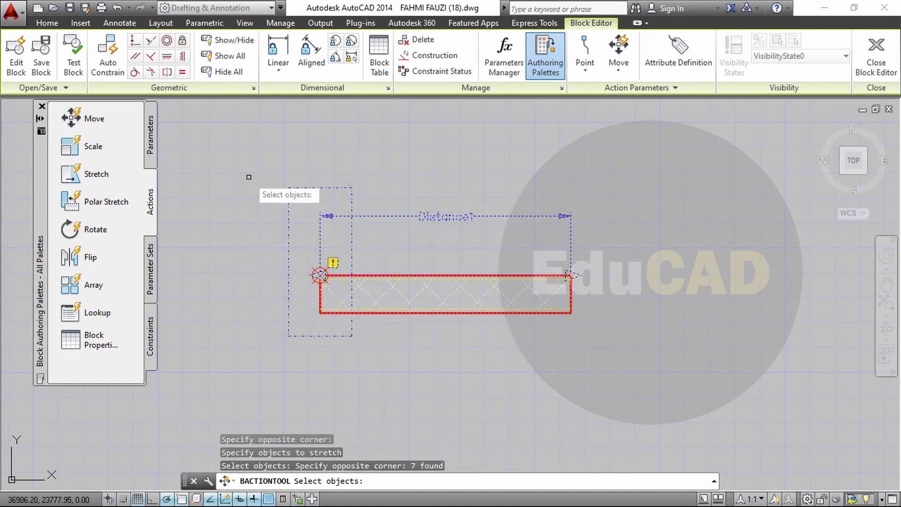
key("Return")
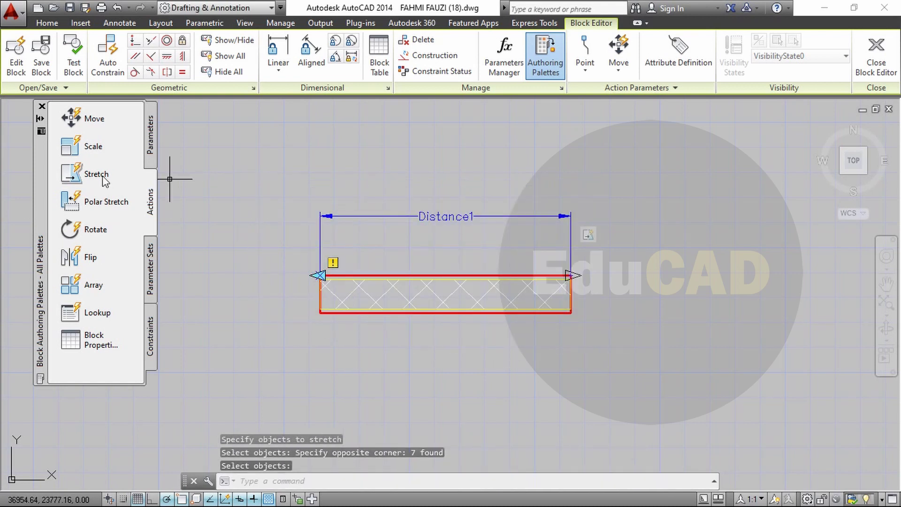
Add a second stretch action on Distance1's right end, then close the block editor.
left_click(80, 174)
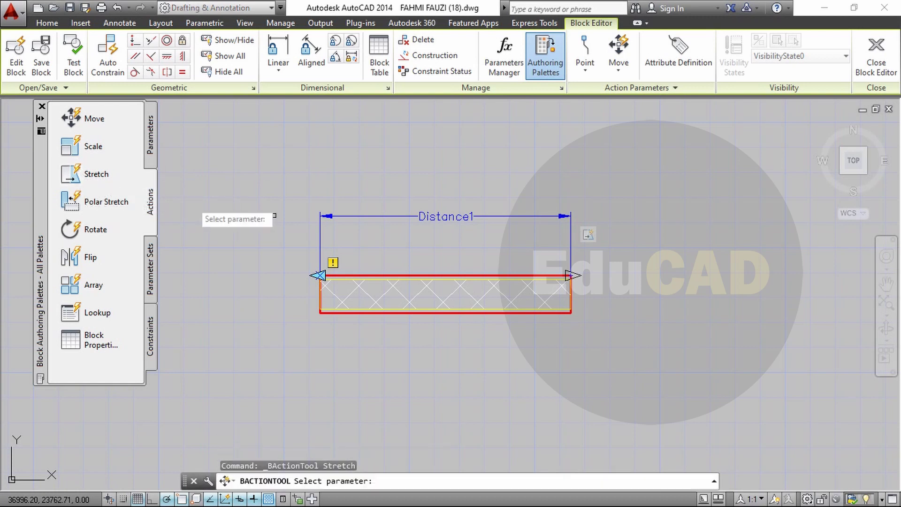
left_click(570, 275)
left_click(572, 276)
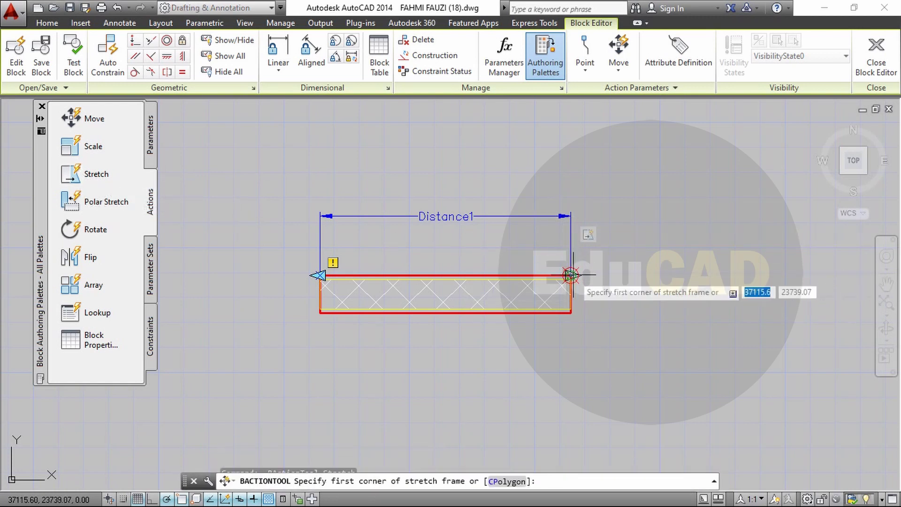
left_click(609, 346)
left_click(539, 187)
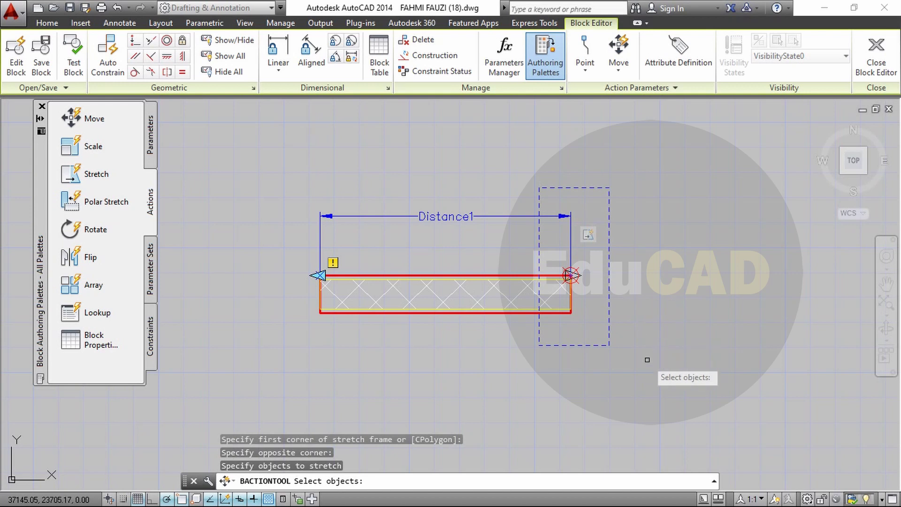
left_click(554, 322)
left_click(298, 175)
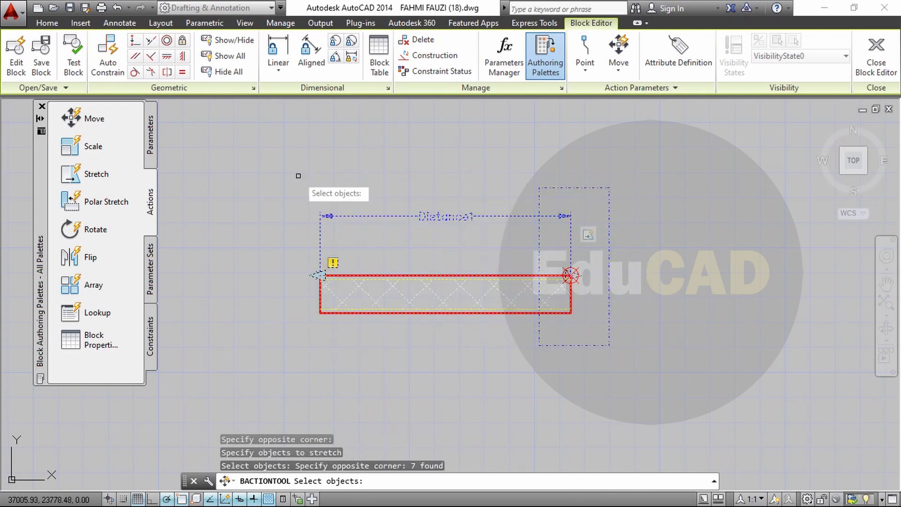
key("Return")
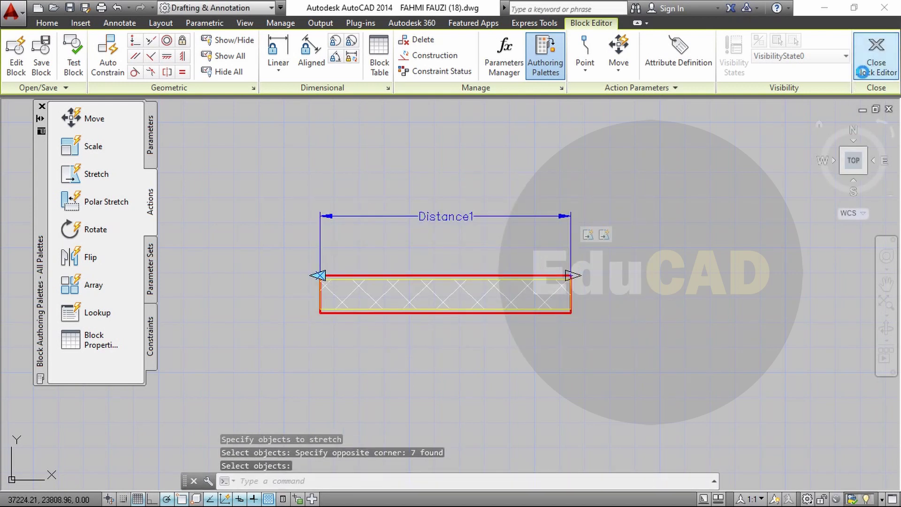
left_click(863, 72)
Save the TRASRAM changes, stretch the lower wall longer to the right, then select both walls.
left_click(463, 236)
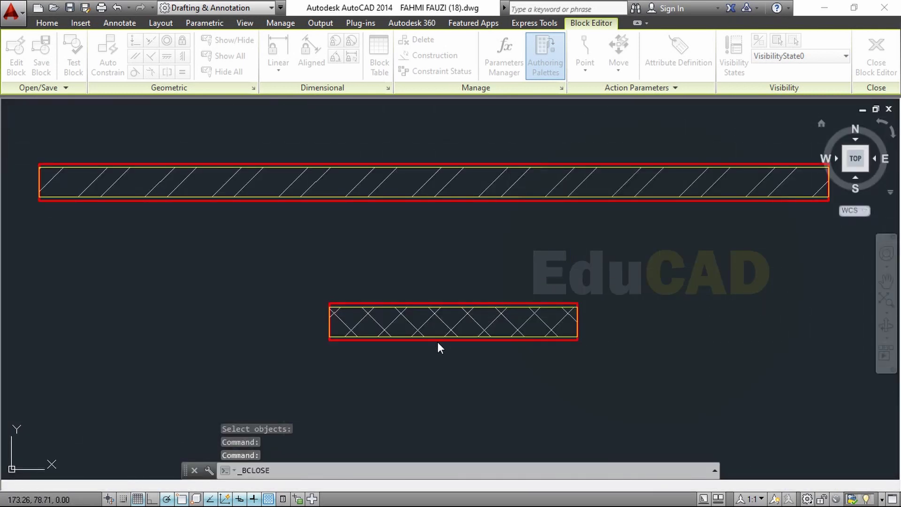
left_click(437, 341)
left_click(328, 263)
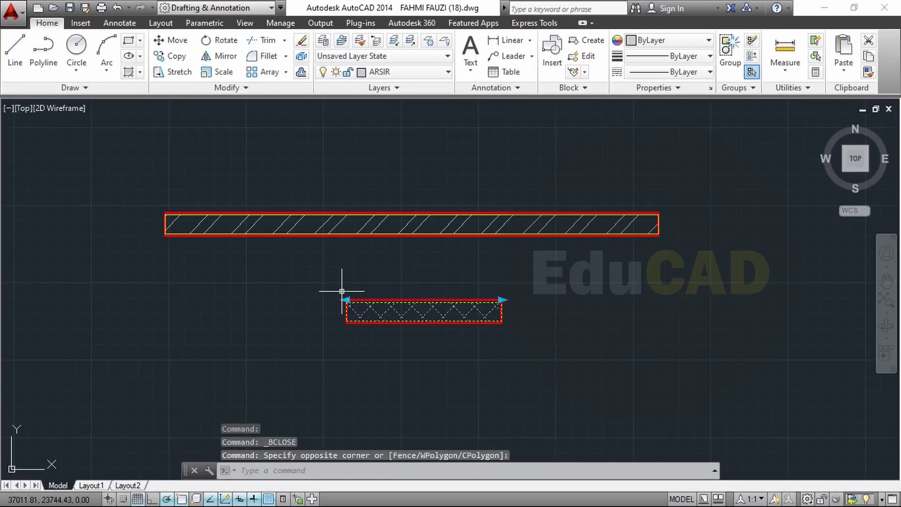
left_click(347, 300)
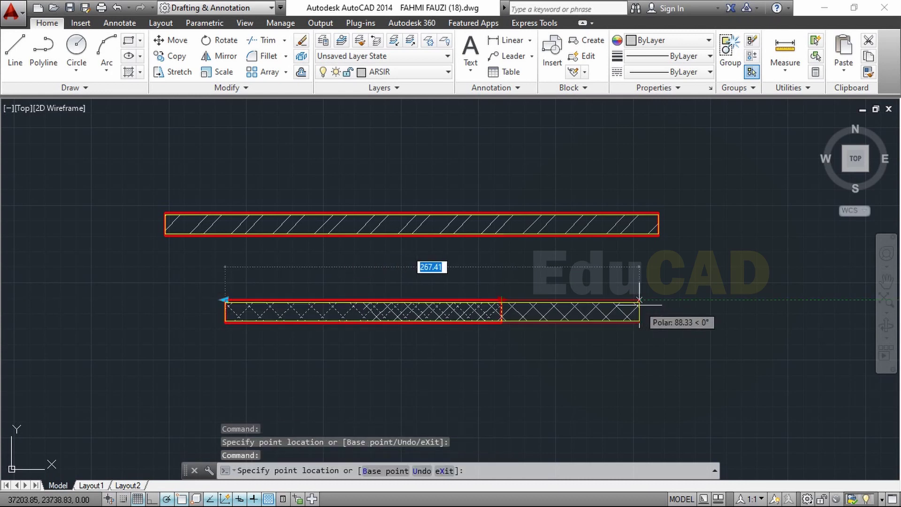
left_click(639, 299)
key("Escape")
left_click(413, 342)
left_click(303, 172)
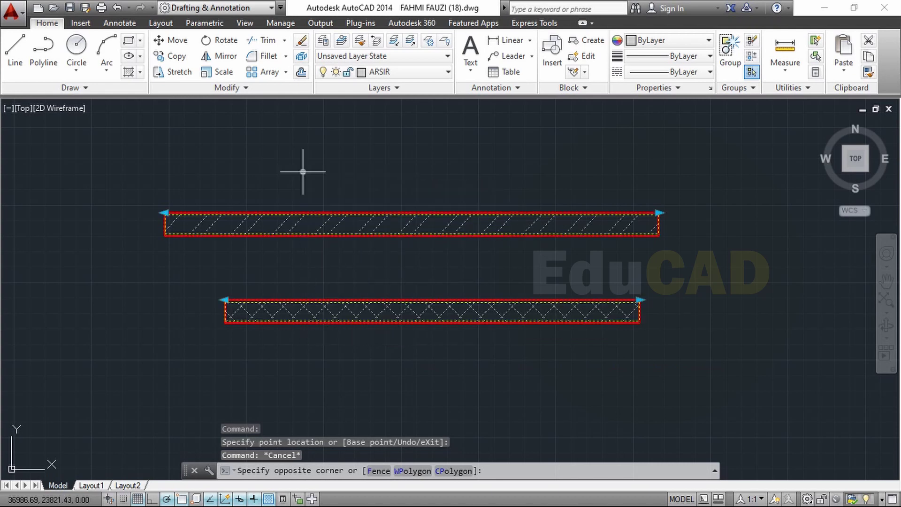
Copy both hatched walls from the empty canvas to near the floor plan.
type("Co")
key("Return")
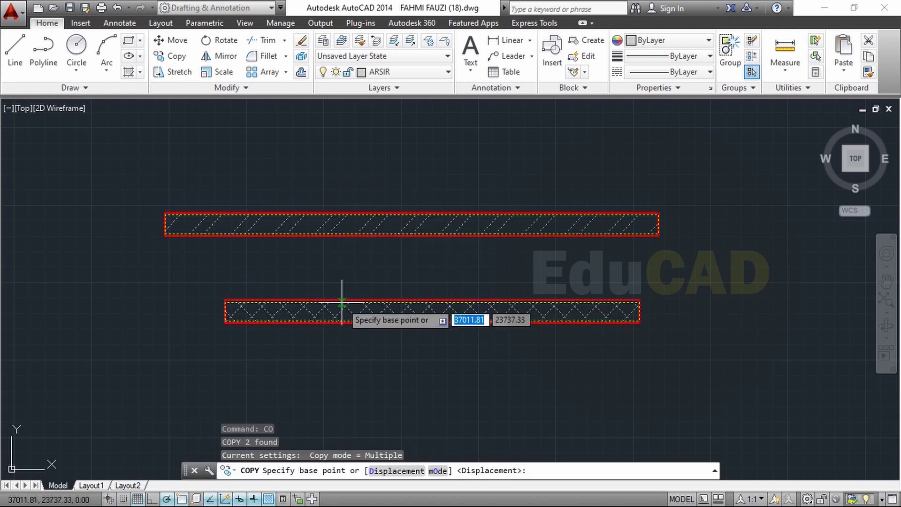
left_click(340, 301)
scroll(280, 323, "down", 2)
middle_click_drag(280, 323, 718, 205)
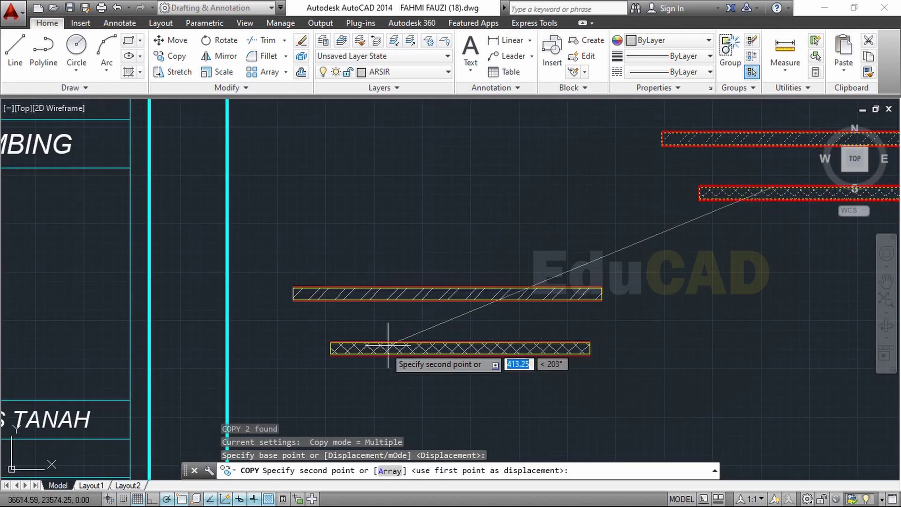
middle_click_drag(362, 358, 432, 335)
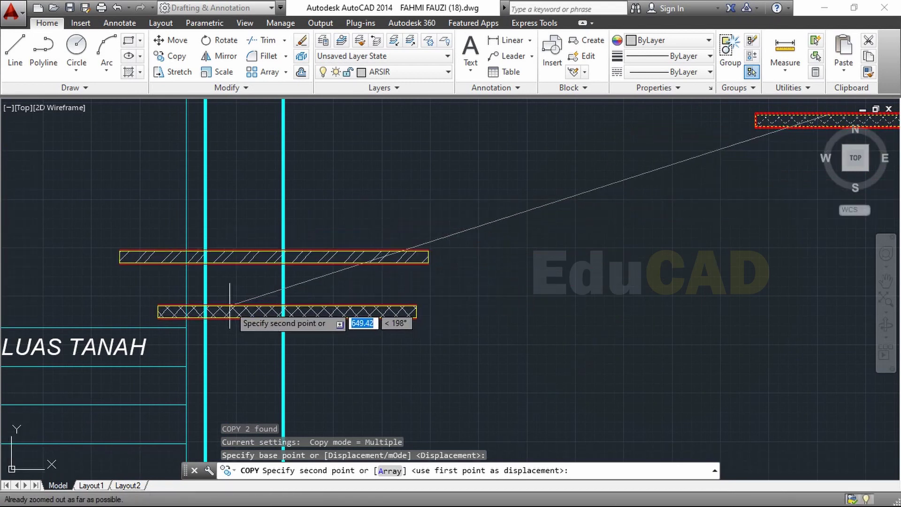
left_click(446, 287)
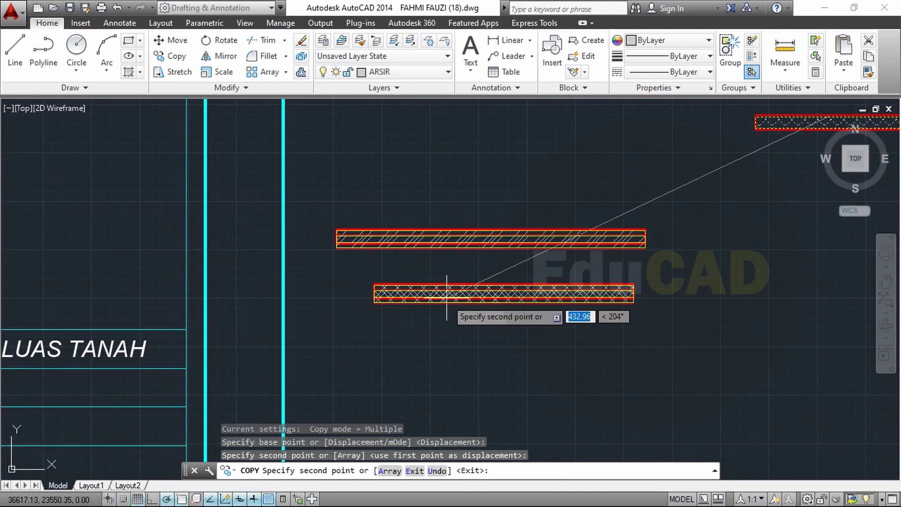
key("Escape")
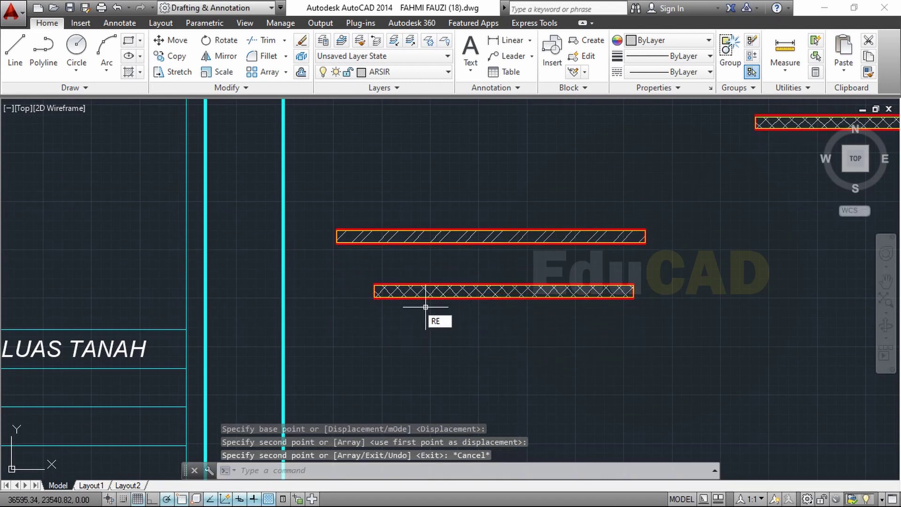
Regenerate the display and move the two copied walls onto the grid between the column markers.
type("RE")
key("Return")
scroll(402, 299, "down", 5)
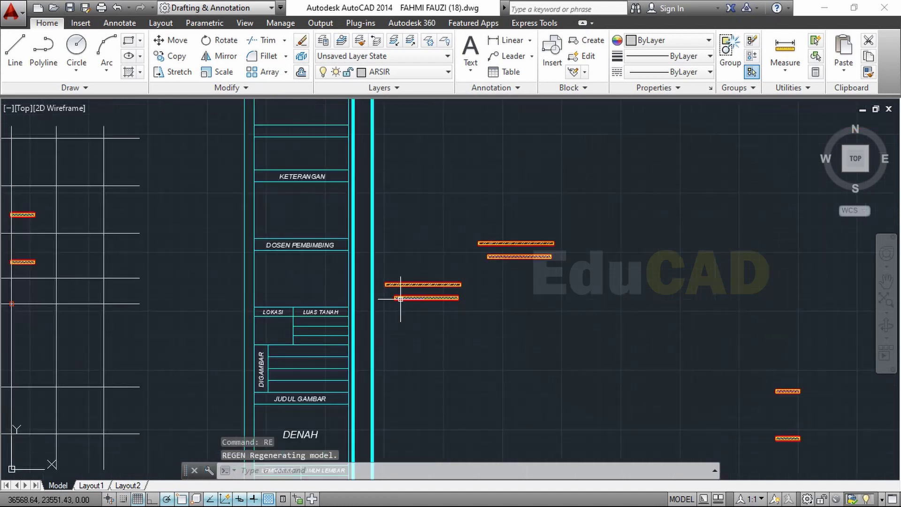
middle_click_drag(403, 298, 615, 329)
left_click(642, 324)
left_click(612, 240)
type("M")
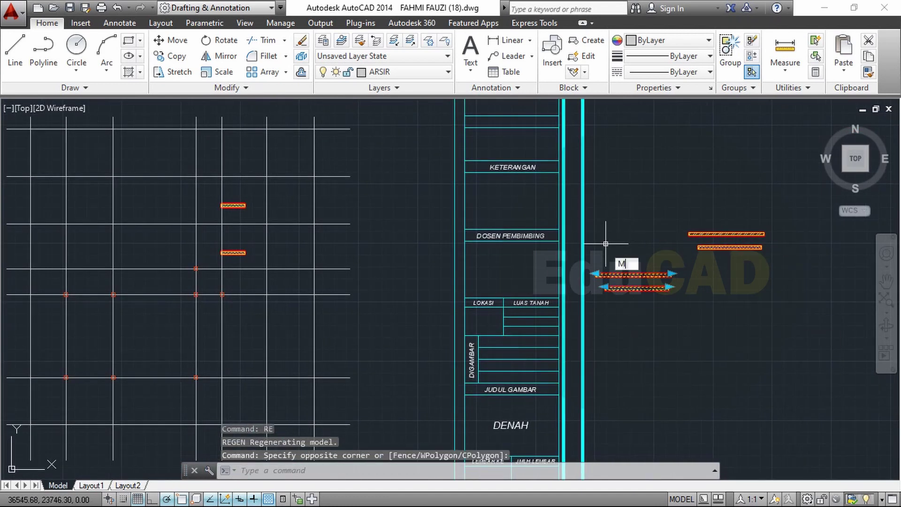
key("Return")
left_click(624, 295)
middle_click_drag(346, 302, 790, 274)
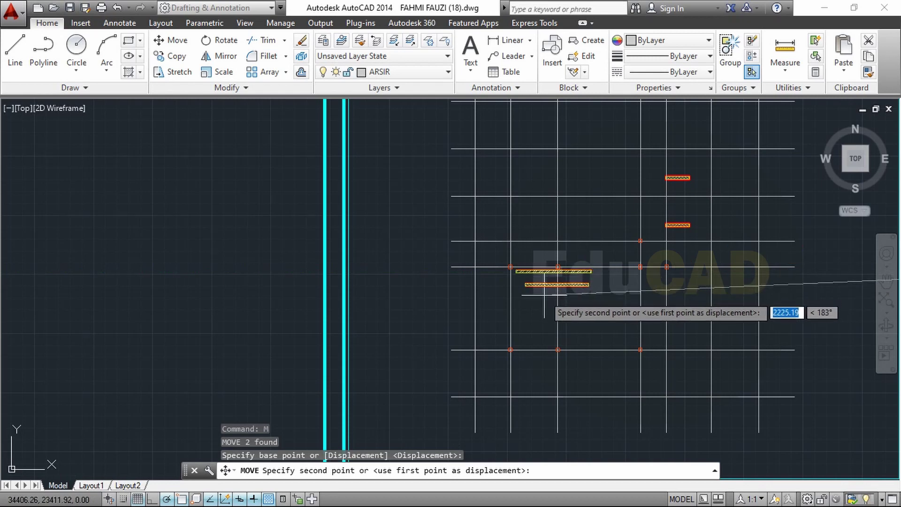
scroll(540, 309, "up", 5)
scroll(527, 252, "down", 5)
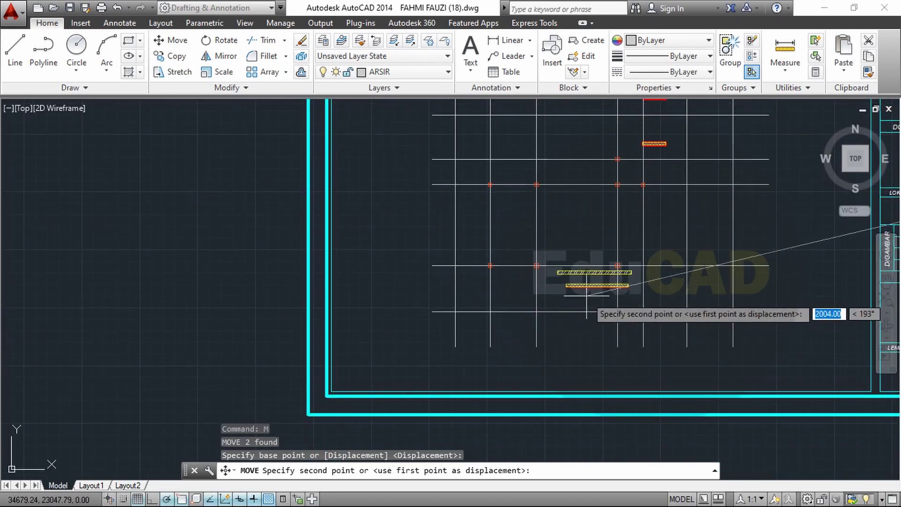
left_click(569, 246)
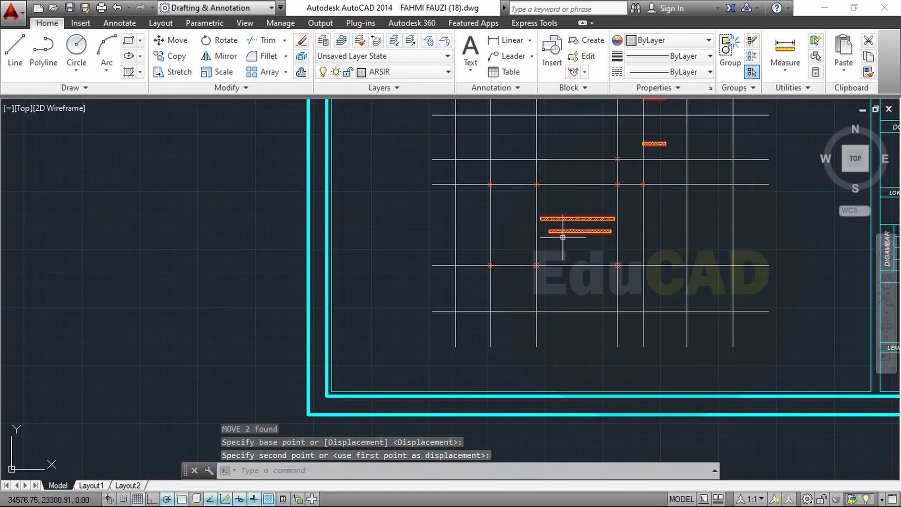
Select the upper diagonal-hatched wall.
scroll(563, 237, "up", 8)
left_click(553, 230)
left_click(509, 185)
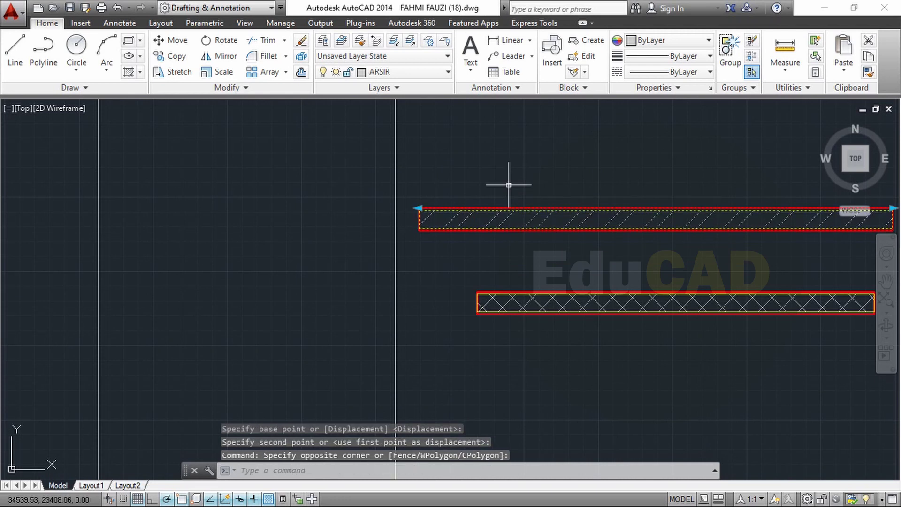
Move the upper diagonal-hatched wall so its left end sits on a grid intersection.
type("m")
key("Return")
left_click(418, 210)
scroll(387, 330, "down", 5)
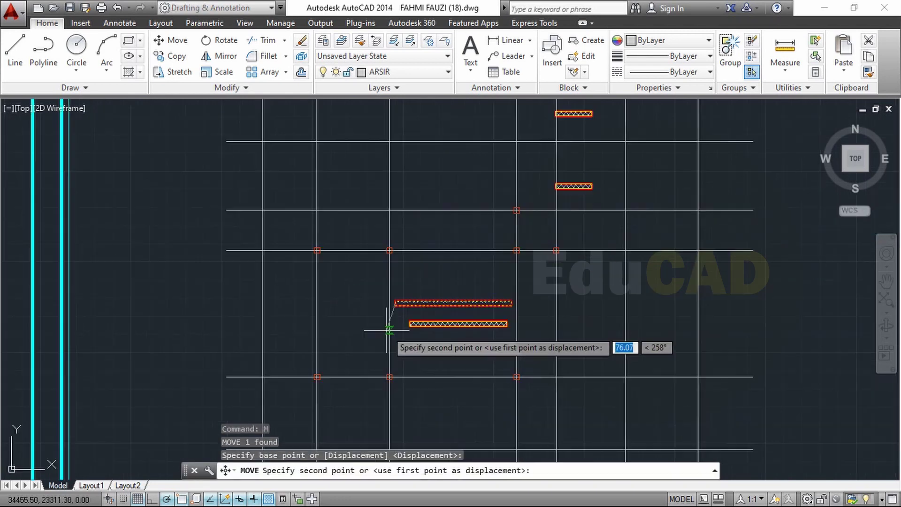
scroll(439, 197, "up", 3)
scroll(392, 196, "up", 3)
scroll(311, 191, "up", 2)
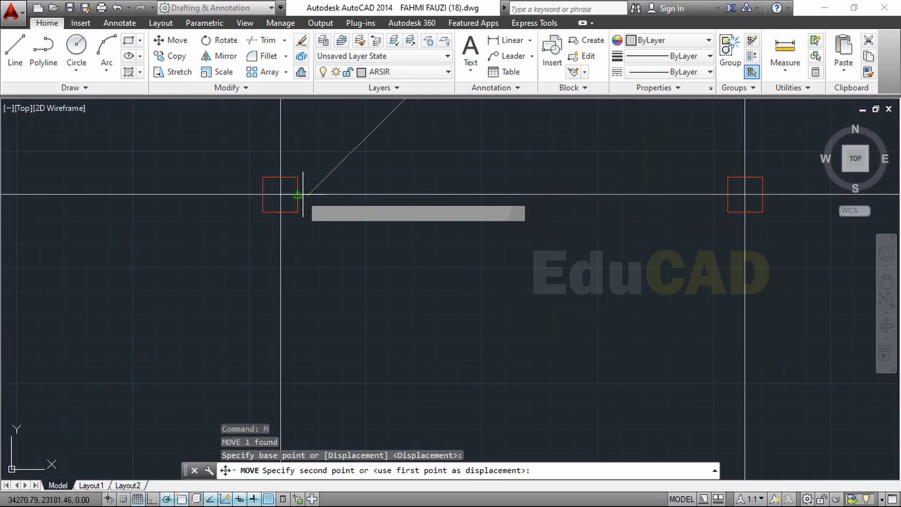
scroll(300, 193, "up", 2)
left_click(297, 191)
scroll(357, 221, "down", 2)
scroll(420, 247, "down", 2)
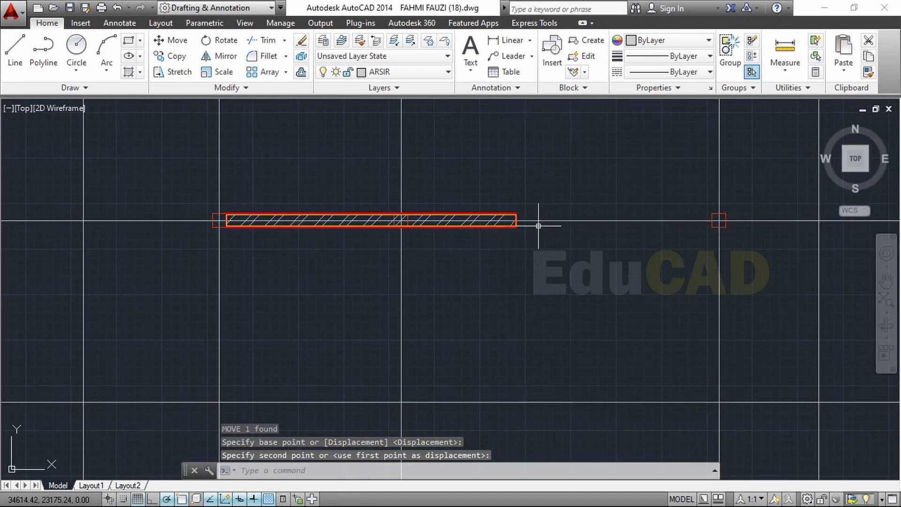
Grip-stretch the wall shorter so it reaches the next grid line.
left_click(499, 227)
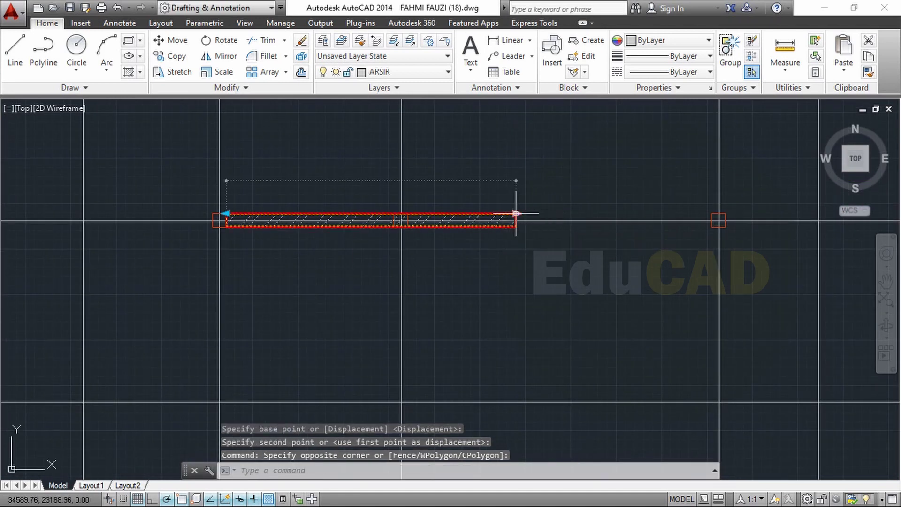
left_click(516, 213)
left_click(394, 214)
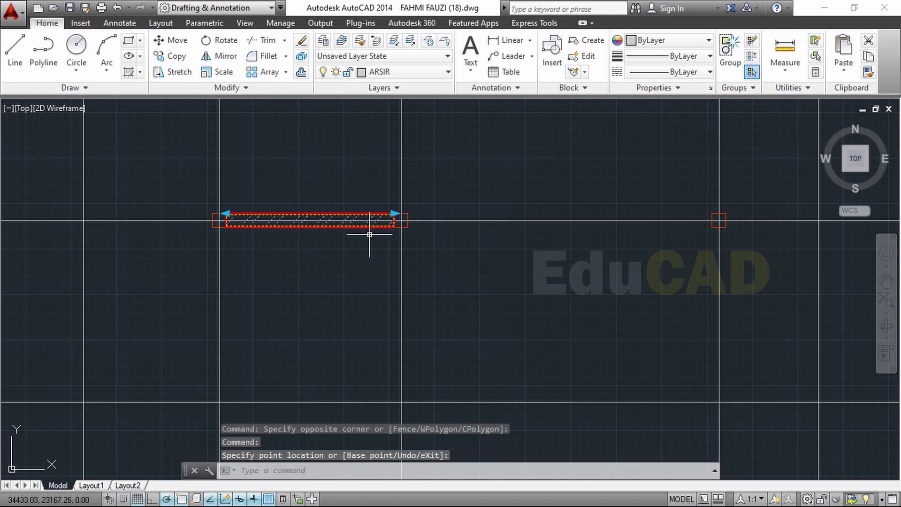
Copy the shortened wall further along the same grid line.
type("Co")
key("Return")
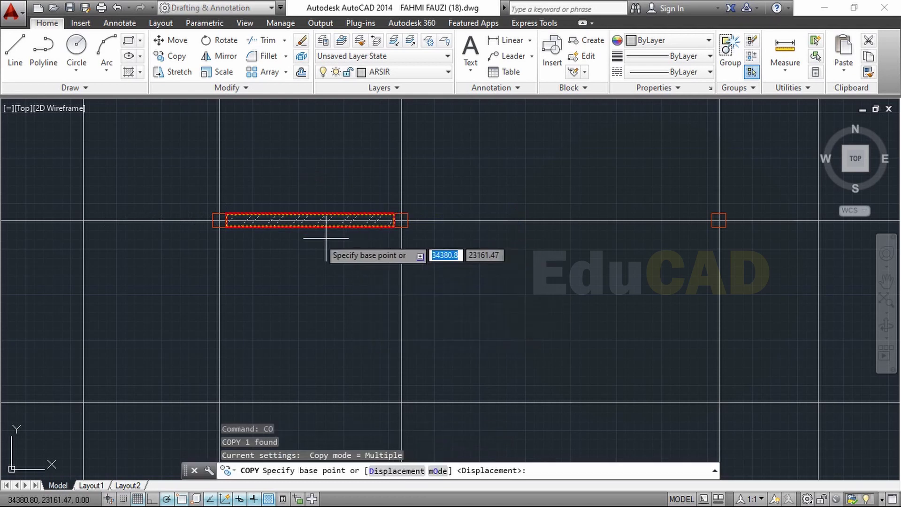
left_click(213, 214)
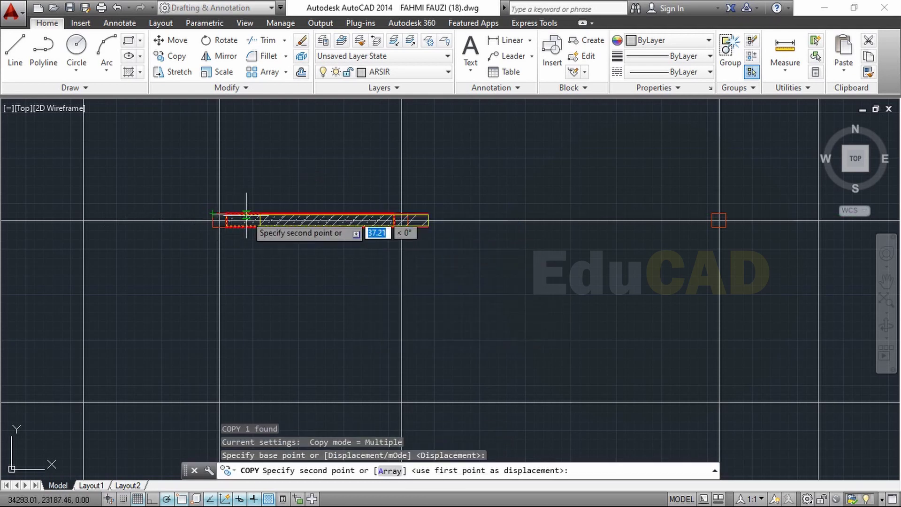
scroll(394, 215, "up", 5)
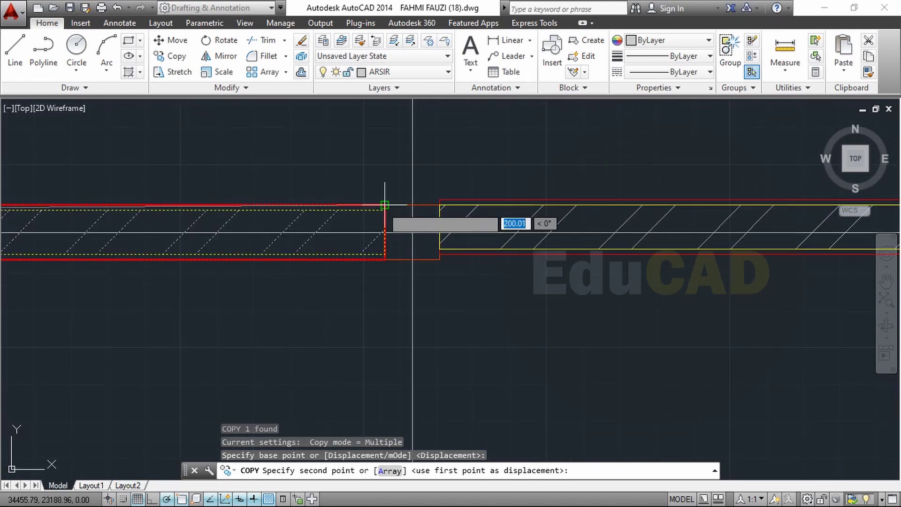
left_click(385, 206)
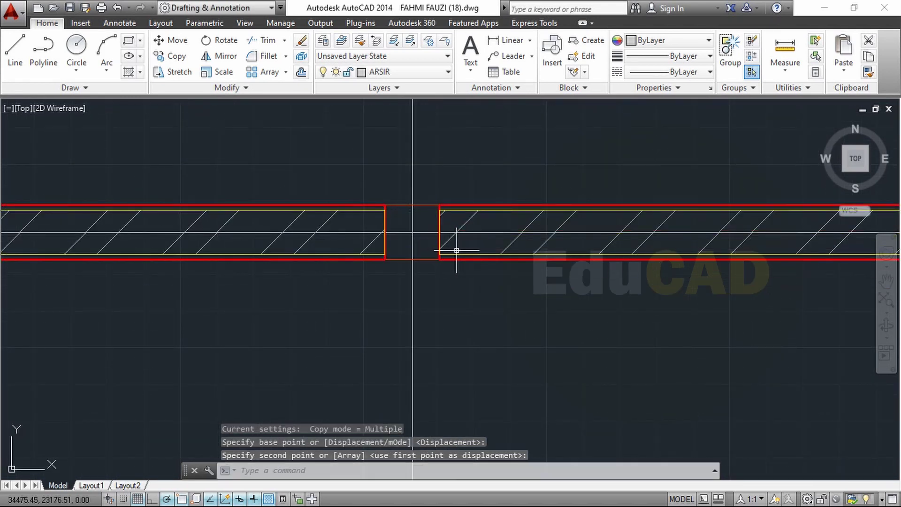
key("Escape")
scroll(528, 230, "down", 5)
middle_click_drag(529, 230, 376, 230)
Try grip-stretching the copy's right end, then cancel and clear the selection.
left_click(597, 225)
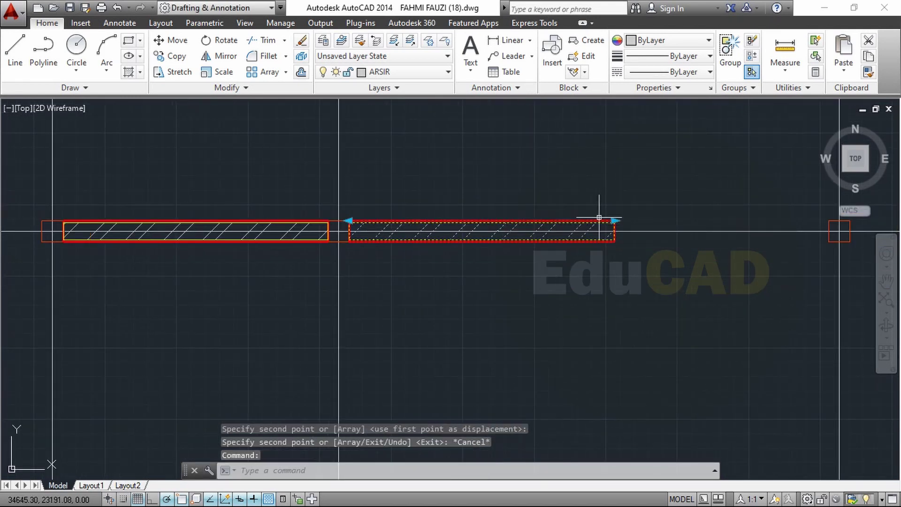
left_click(614, 220)
middle_click_drag(709, 220, 400, 221)
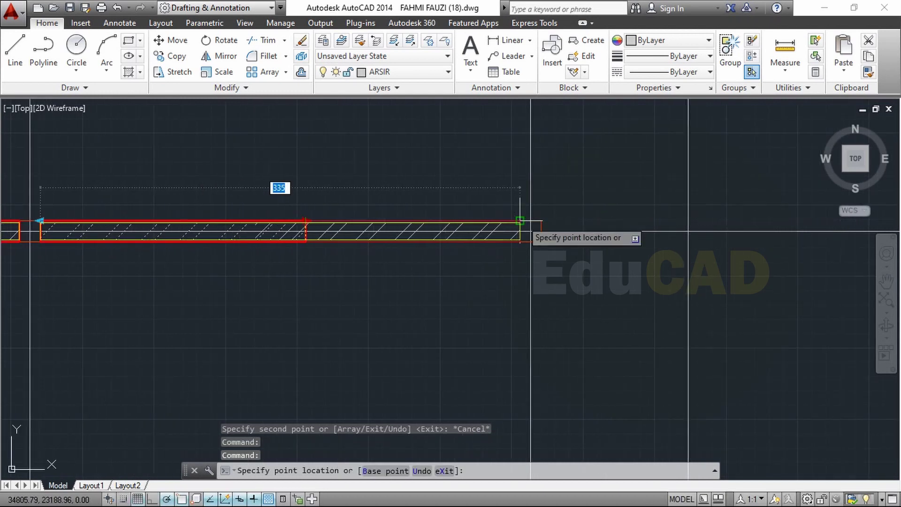
scroll(521, 239, "down", 5)
middle_click_drag(509, 252, 459, 252)
key("Escape")
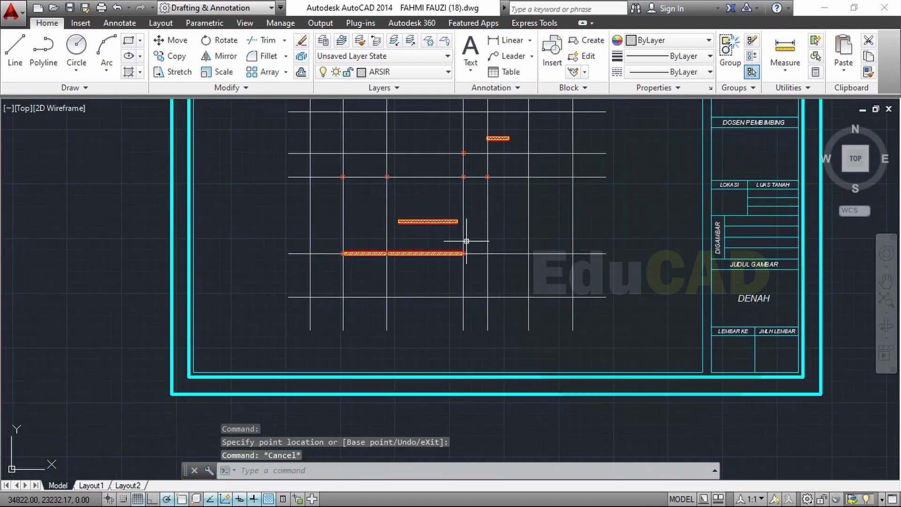
scroll(467, 242, "up", 5)
Copy the horizontal hatched wall to just above the original.
left_click(364, 310)
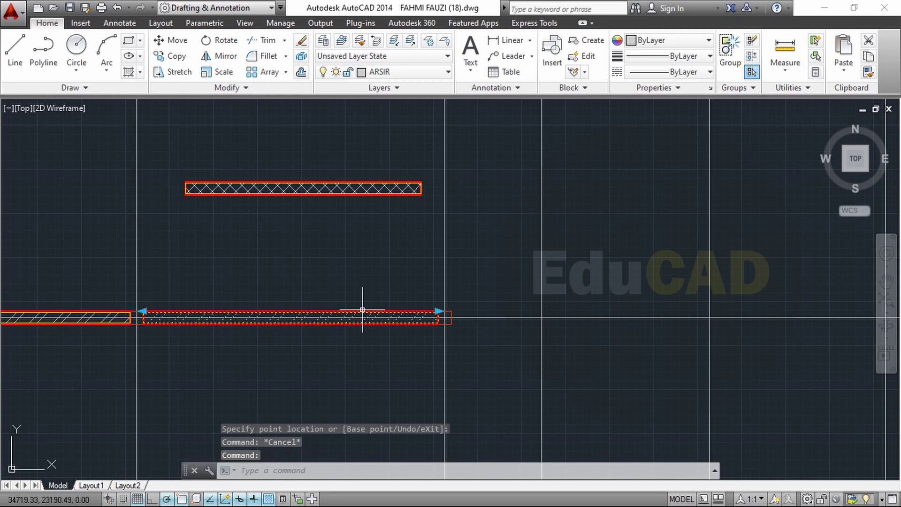
type("co")
key("Return")
left_click(359, 341)
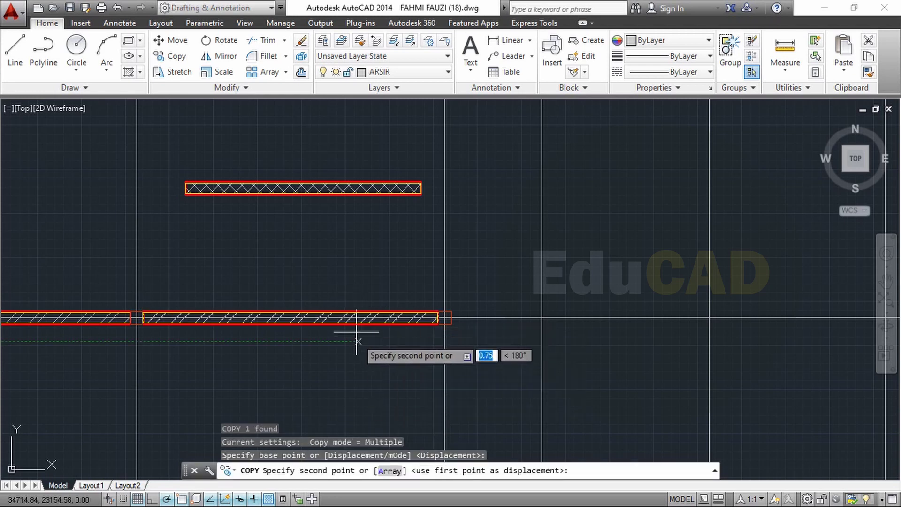
key("Escape")
left_click(367, 286)
Rotate the copy 270° into a vertical wall.
left_click(320, 249)
type("RO")
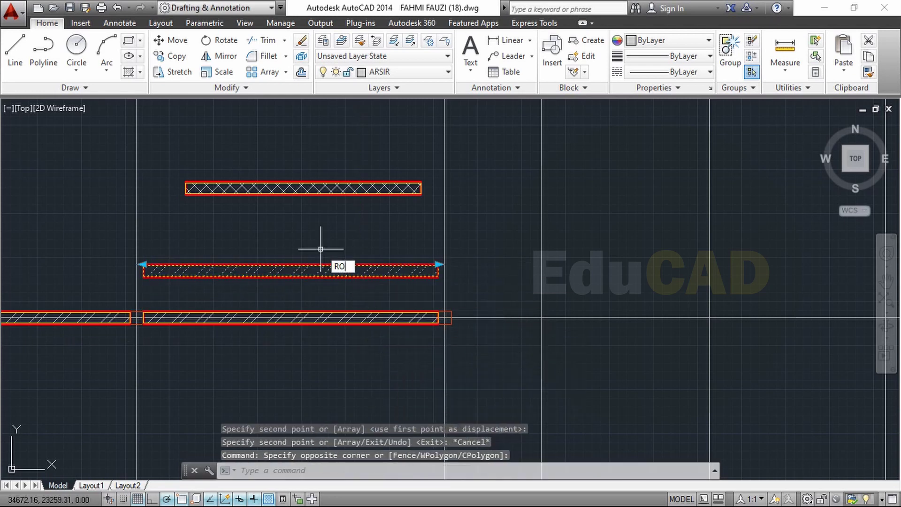
key("Return")
left_click(358, 252)
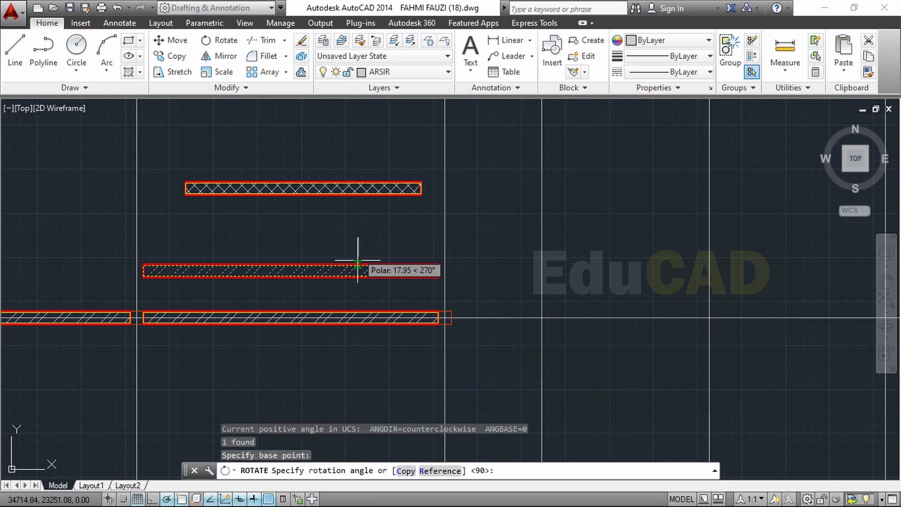
left_click(358, 376)
Mirror the vertical wall, erasing the source object.
left_click(342, 282)
left_click(292, 247)
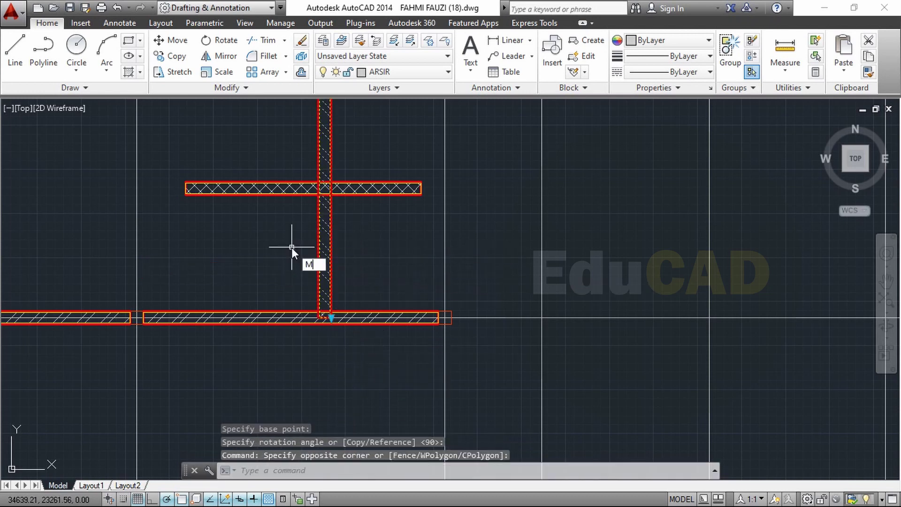
type("mi")
key("Return")
left_click(325, 318)
left_click(294, 364)
type("Y")
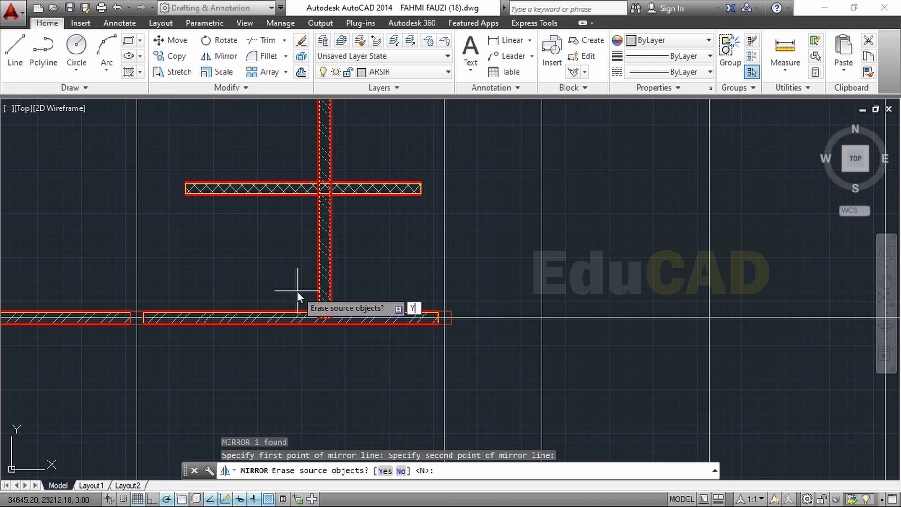
key("Return")
Move the vertical wall so its bottom corner meets the bottom wall's right end.
left_click(248, 254)
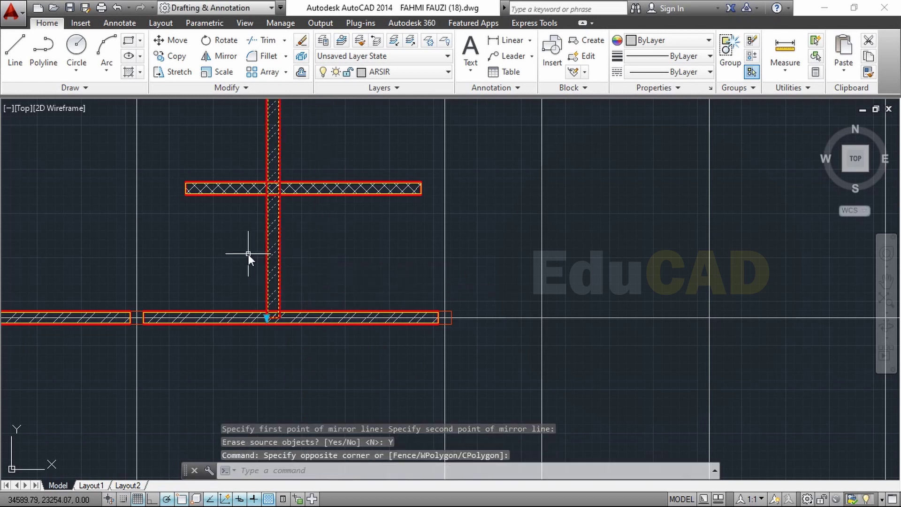
type("m")
key("Return")
scroll(267, 312, "up", 2)
scroll(270, 305, "up", 2)
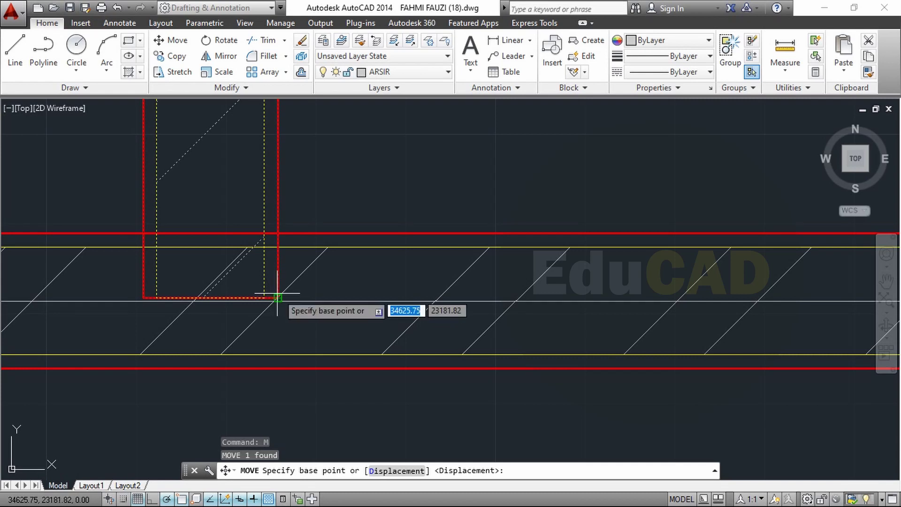
left_click(211, 299)
scroll(404, 277, "down", 3)
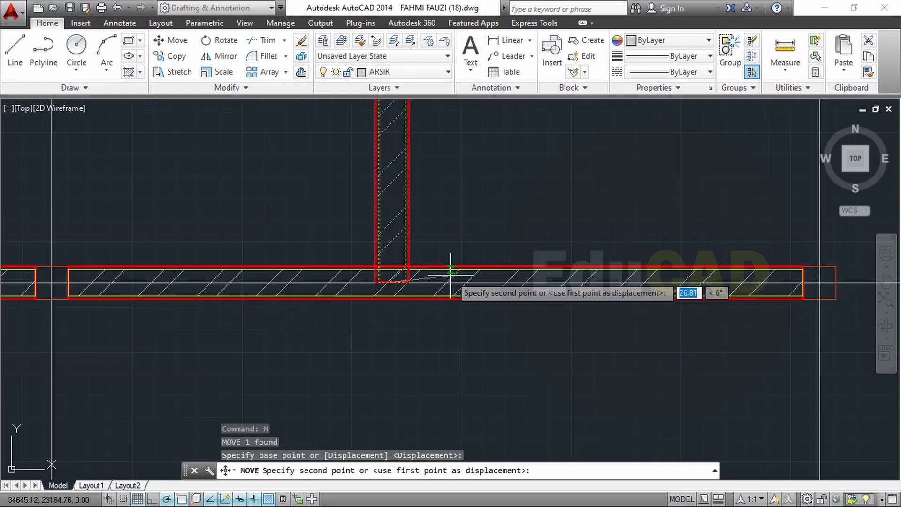
scroll(357, 263, "down", 1)
scroll(377, 246, "up", 2)
scroll(376, 249, "up", 1)
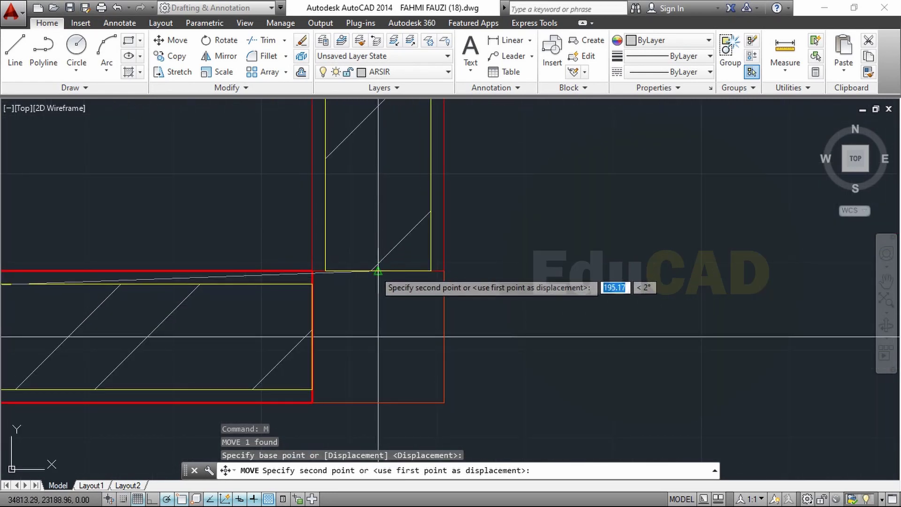
left_click(378, 337)
scroll(423, 282, "down", 10)
scroll(413, 362, "up", 1)
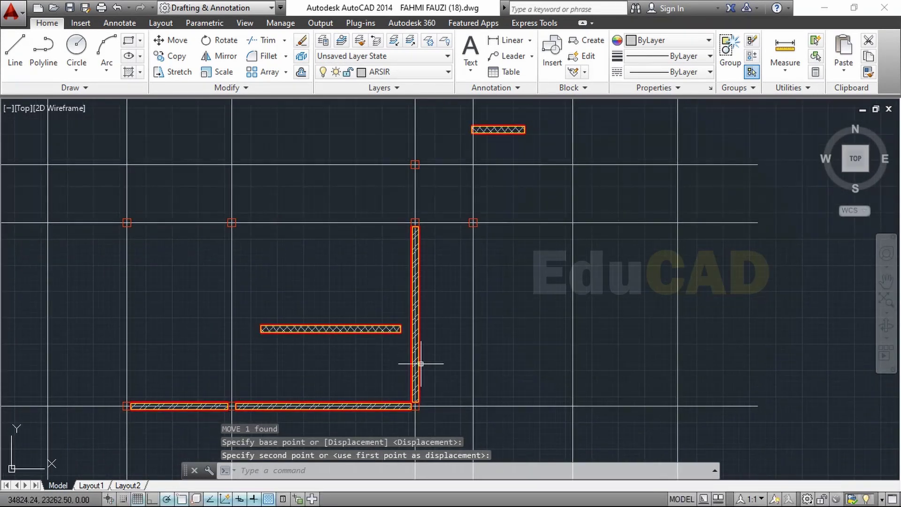
scroll(404, 301, "up", 2)
scroll(392, 241, "up", 3)
scroll(446, 216, "down", 4)
scroll(425, 288, "down", 1)
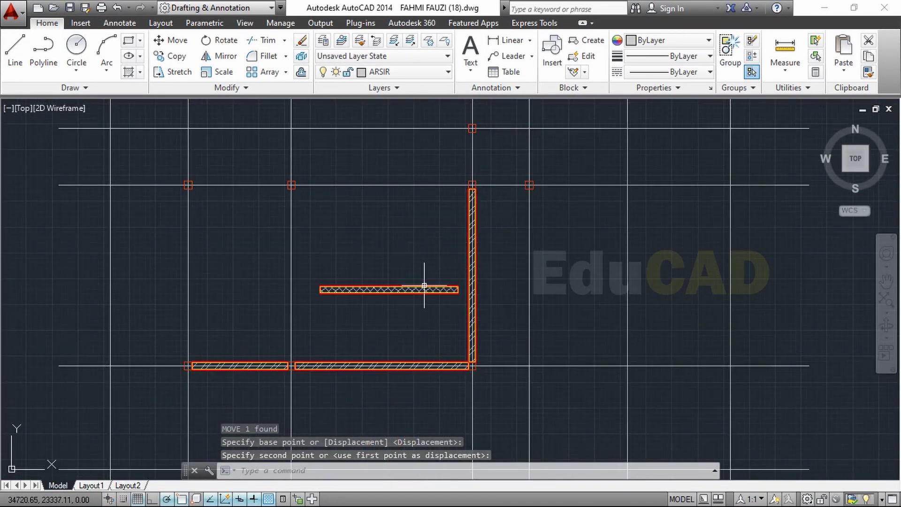
scroll(408, 326, "up", 1)
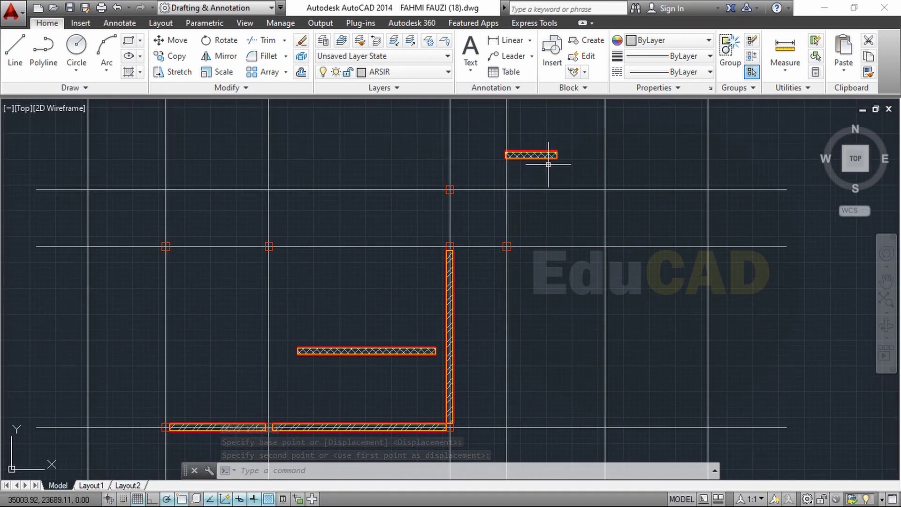
Select the two stray wall pieces with a selection window.
left_click(537, 145)
scroll(523, 258, "down", 6)
scroll(521, 228, "up", 1)
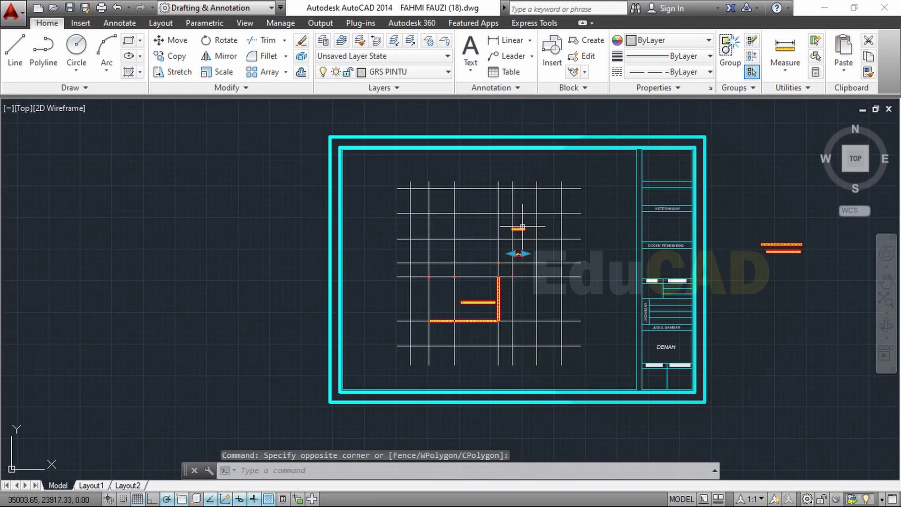
scroll(521, 257, "up", 5)
left_click(501, 238)
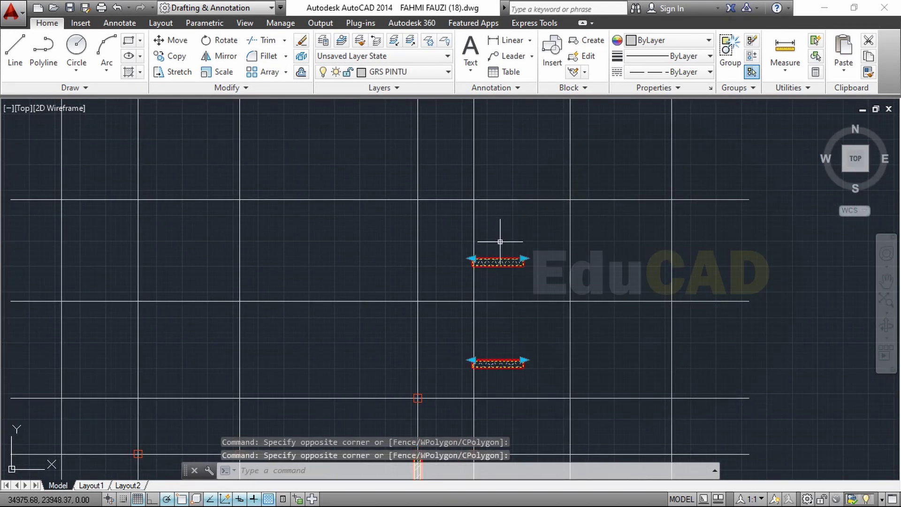
type("E")
Erase the two stray wall pieces.
key("Return")
scroll(483, 288, "down", 5)
scroll(465, 244, "up", 2)
scroll(438, 222, "up", 4)
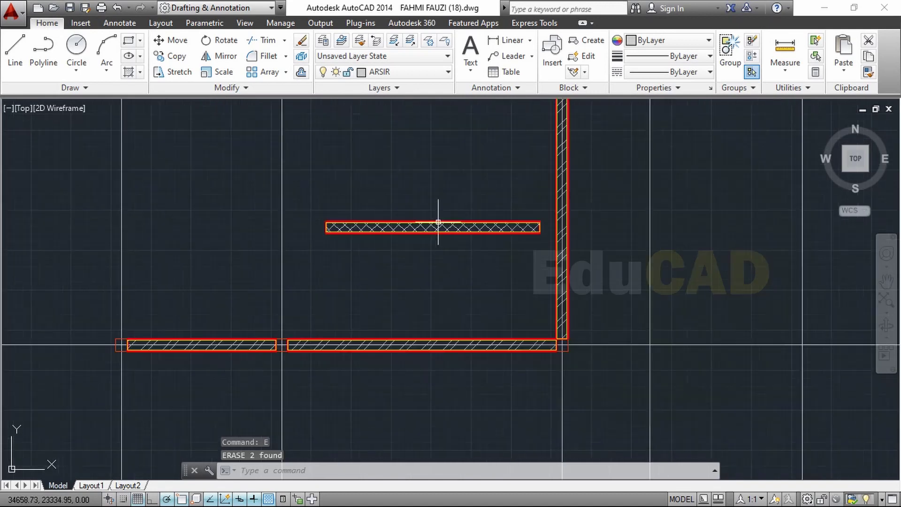
Move the cross-hatched horizontal wall from its left end onto the upper grid line.
left_click(384, 221)
type("m")
key("Return")
scroll(324, 228, "up", 4)
left_click(320, 231)
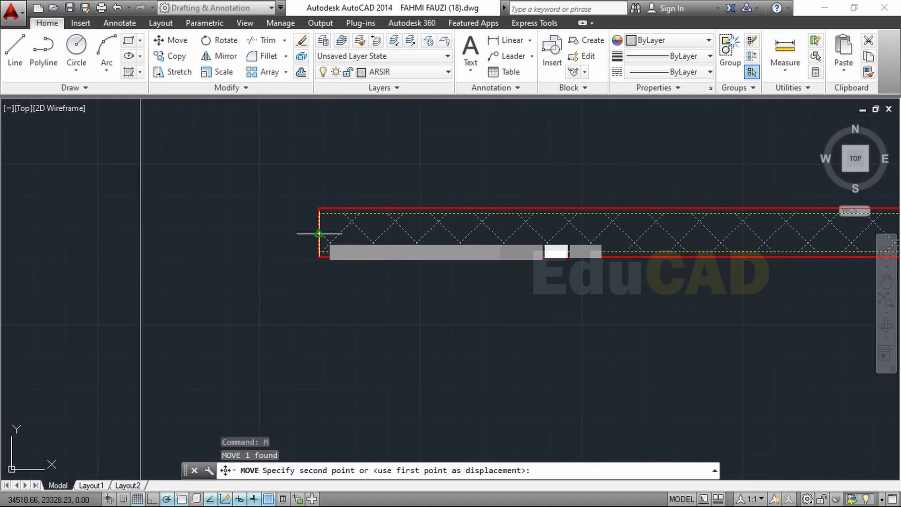
scroll(413, 154, "down", 5)
scroll(394, 263, "down", 3)
scroll(469, 184, "up", 4)
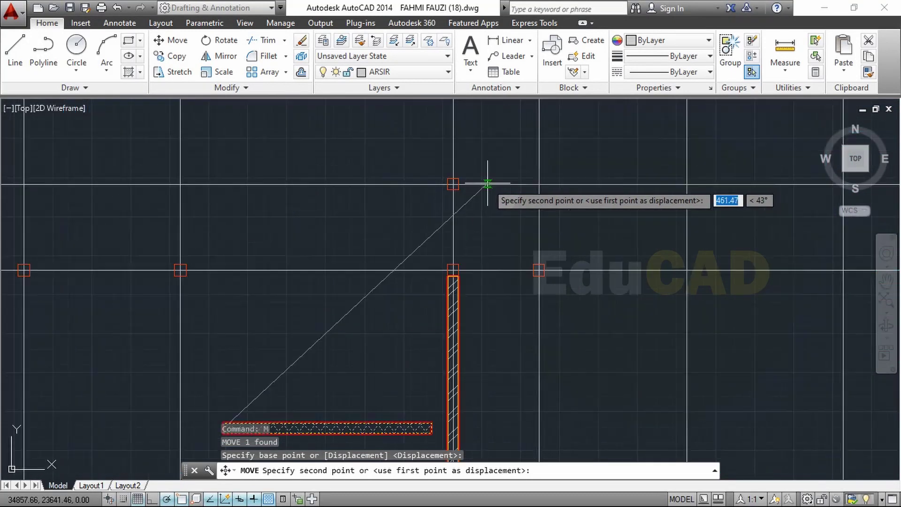
scroll(426, 197, "up", 2)
scroll(458, 193, "up", 4)
scroll(490, 126, "down", 3)
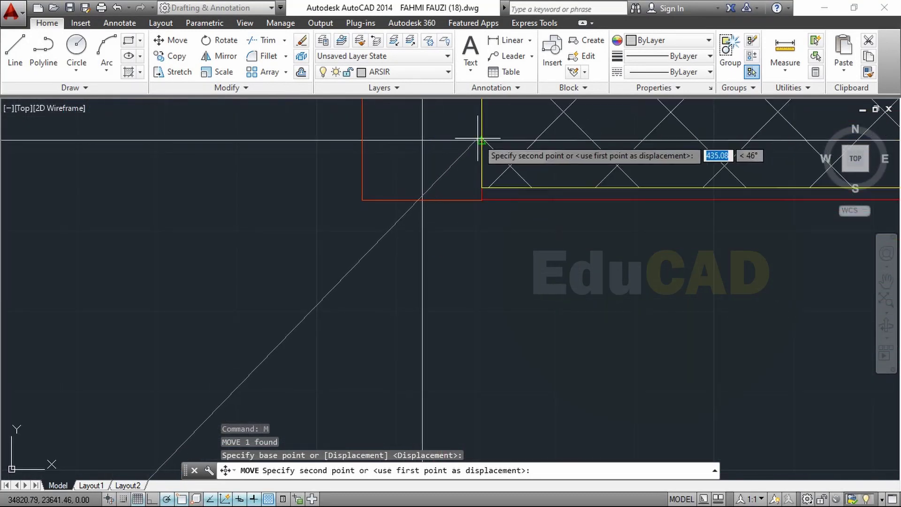
left_click(481, 139)
mouse_move(482, 141)
middle_mouse_down()
mouse_move(503, 215)
mouse_move(401, 200)
middle_mouse_up()
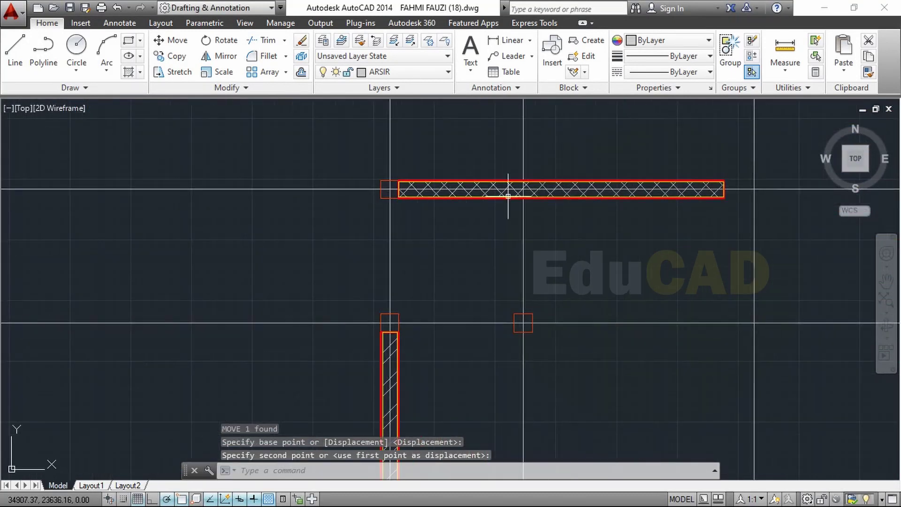
key("Escape")
type("CO")
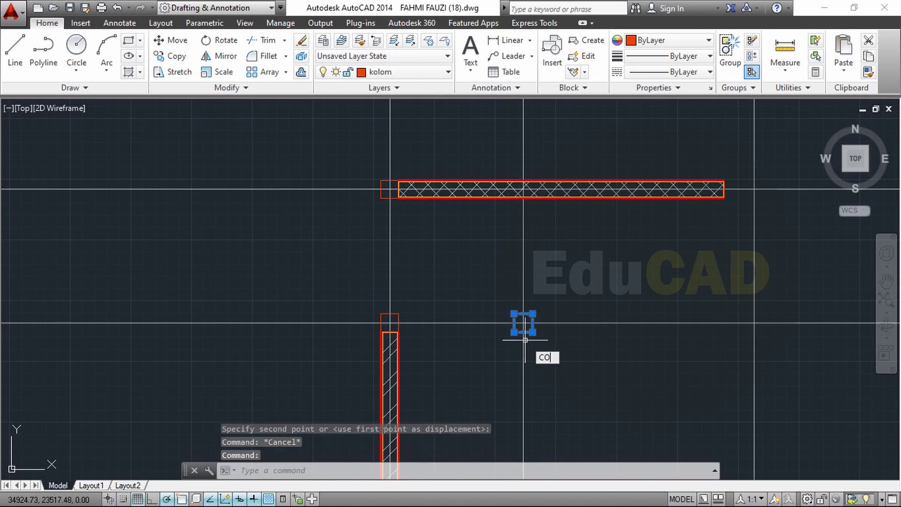
Copy the selected column 110 units straight up.
key("Return")
left_click(523, 323)
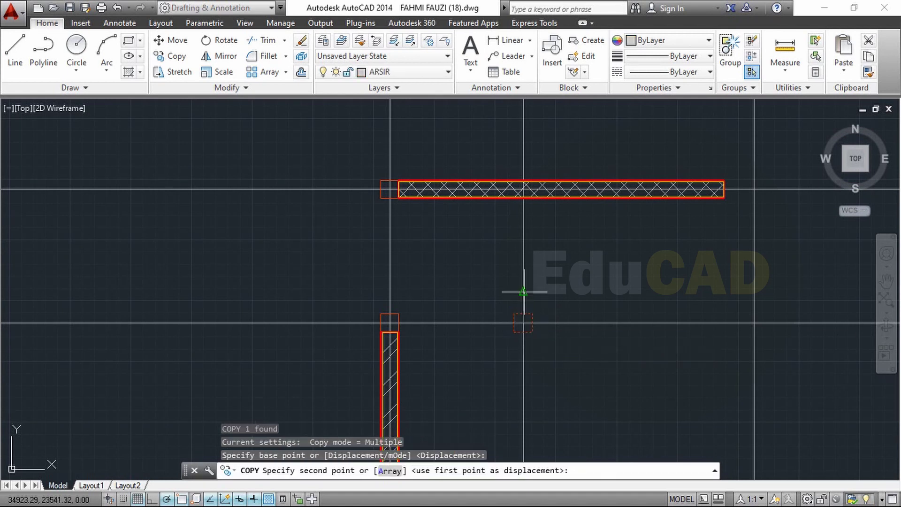
scroll(520, 193, "up", 2)
scroll(520, 192, "up", 2)
scroll(475, 194, "up", 3)
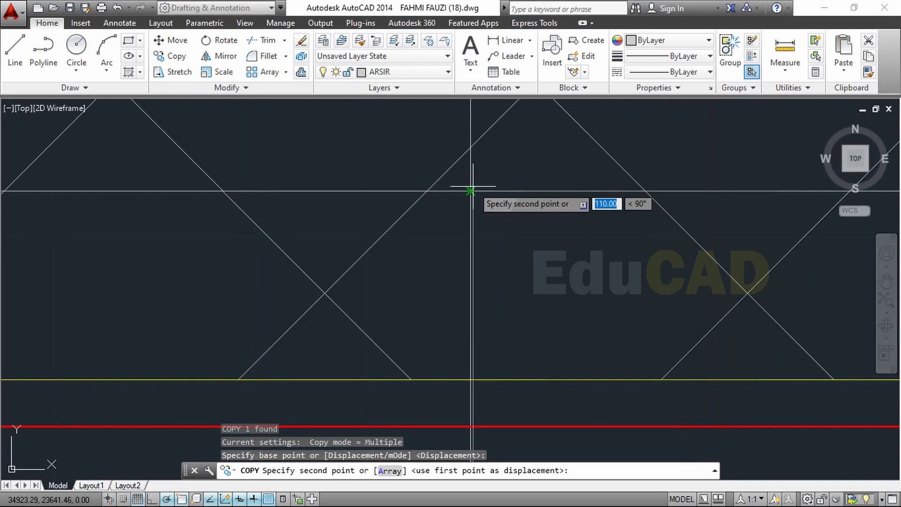
left_click(470, 191)
scroll(566, 241, "down", 5)
key("Escape")
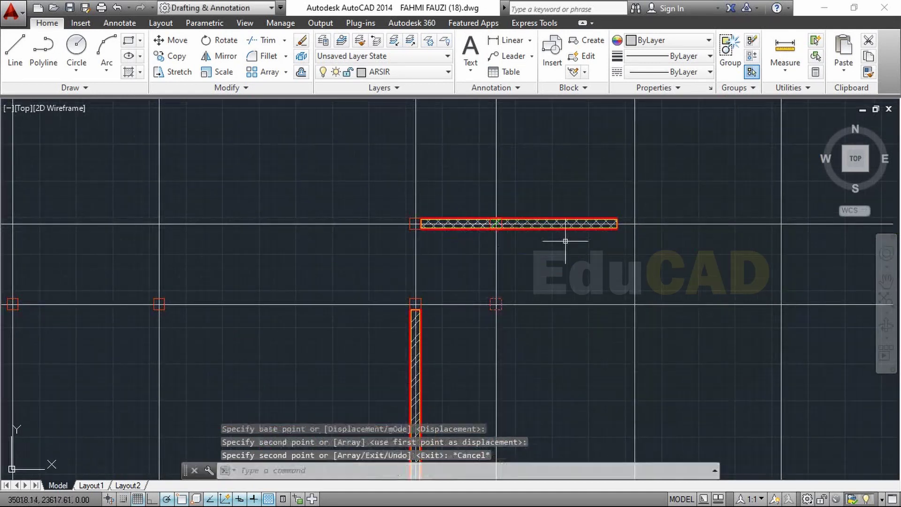
Try stretching the upper cross-hatched wall's end, then cancel the length change.
left_click(580, 228)
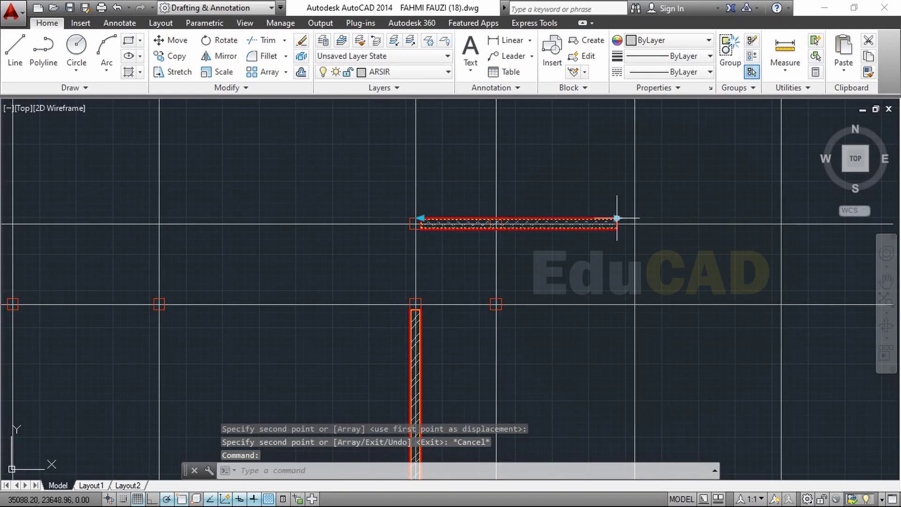
left_click(617, 218)
scroll(498, 220, "up", 3)
scroll(531, 181, "up", 2)
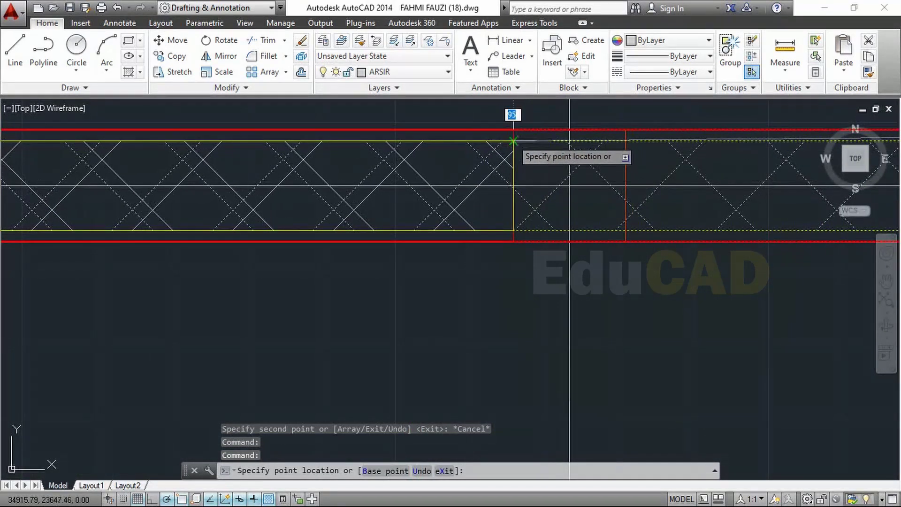
key("Escape")
scroll(489, 262, "down", 5)
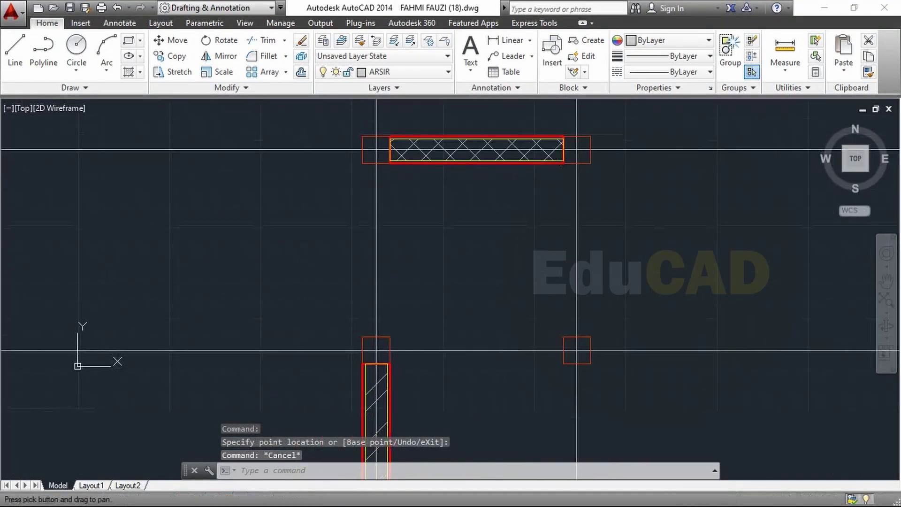
Copy the cross-hatched wall to just below the original and select the new copy.
left_click(484, 163)
type("co")
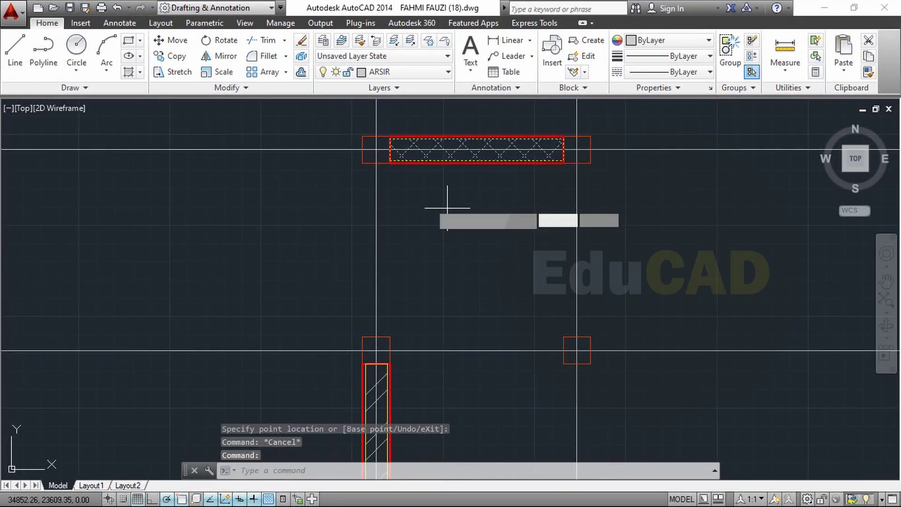
key("Return")
left_click(390, 151)
left_click(390, 219)
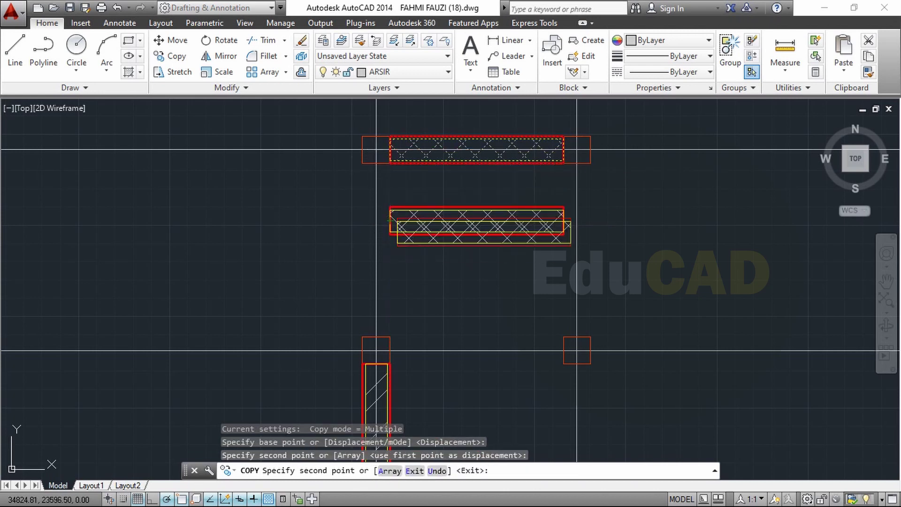
key("Escape")
left_click(446, 262)
left_click(414, 194)
type("RO")
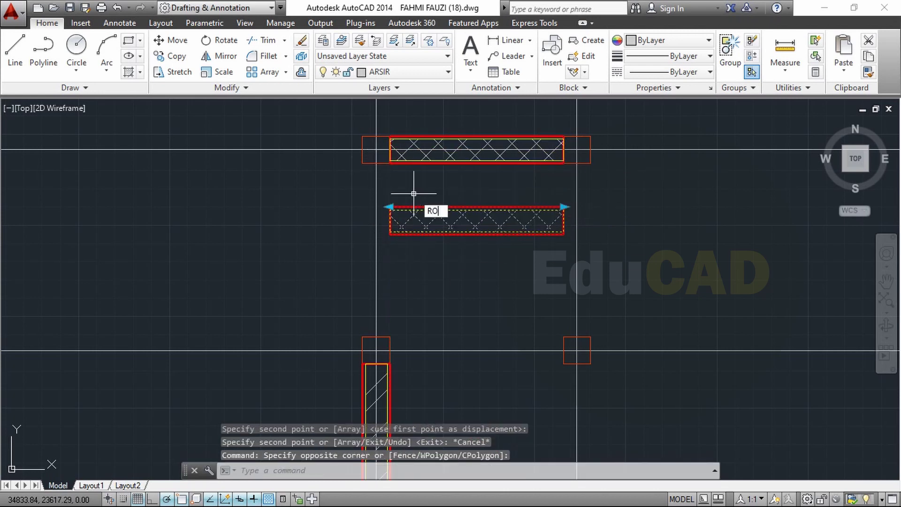
Rotate the copied wall upright into a vertical wall.
key("Return")
left_click(469, 183)
left_click(469, 284)
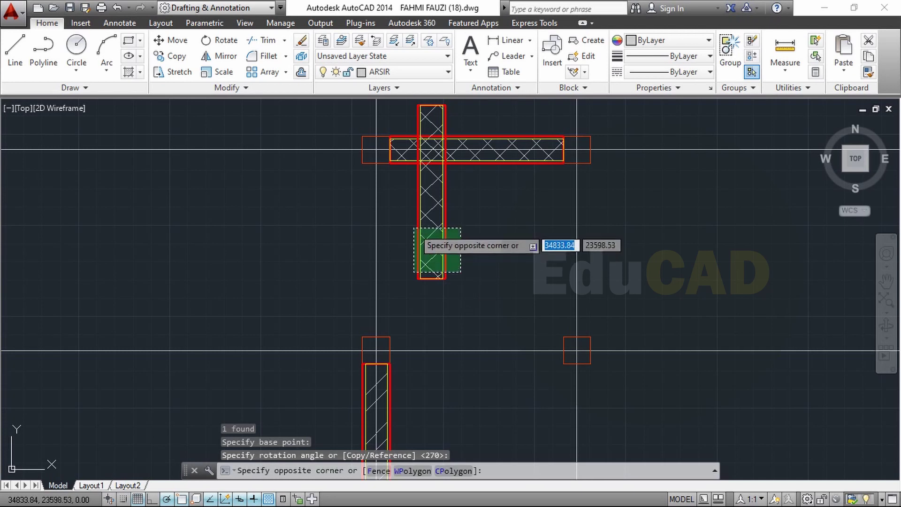
Move the vertical wall by its bottom point into the bay's left corner.
left_click(413, 229)
type("m")
key("Return")
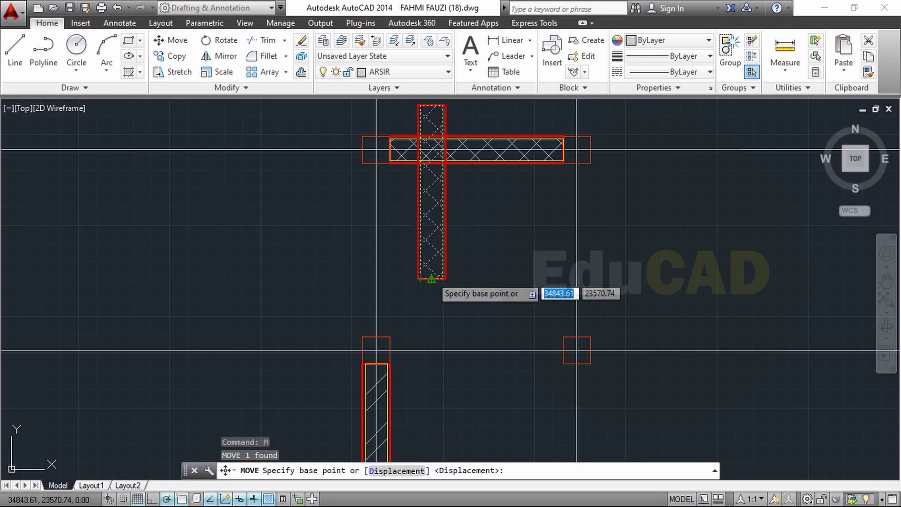
left_click(431, 279)
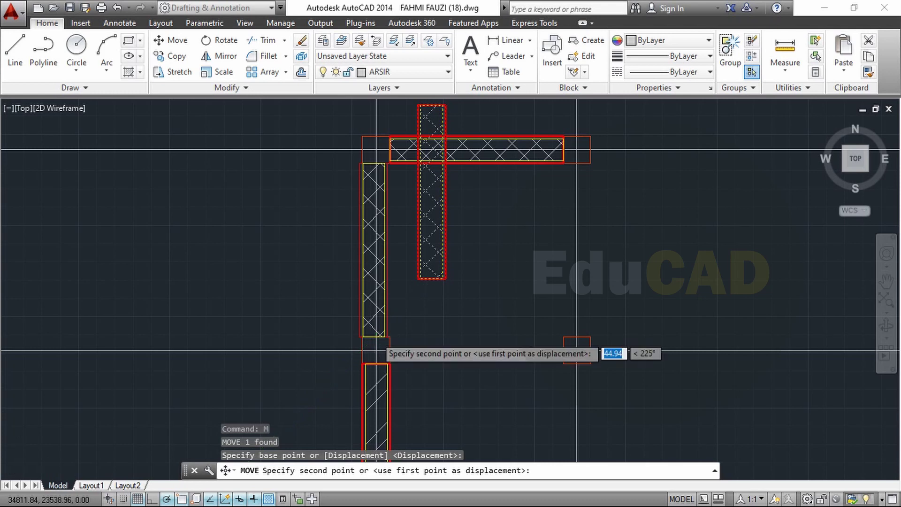
scroll(376, 351, "up", 2)
left_click(378, 357)
scroll(440, 306, "down", 2)
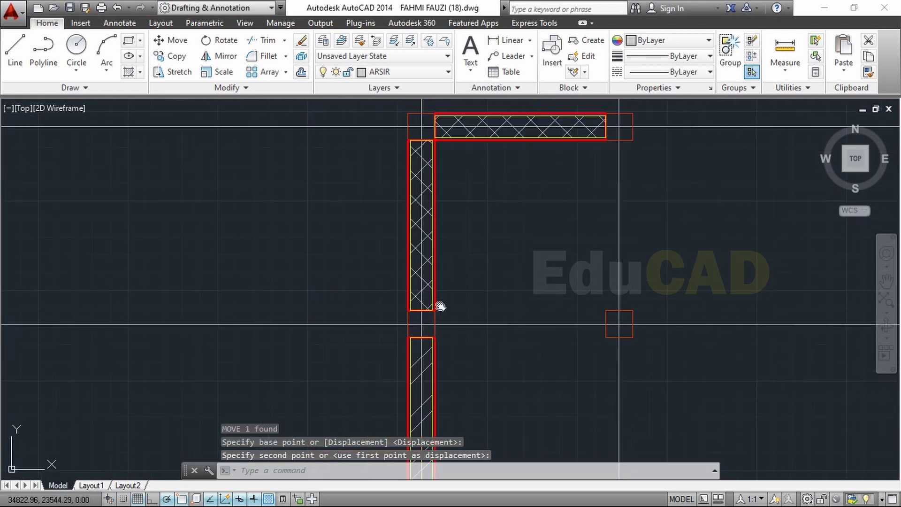
middle_click_drag(440, 306, 439, 350)
Copy the vertical hatched wall from its top corner to the bay's right corner.
left_click(437, 331)
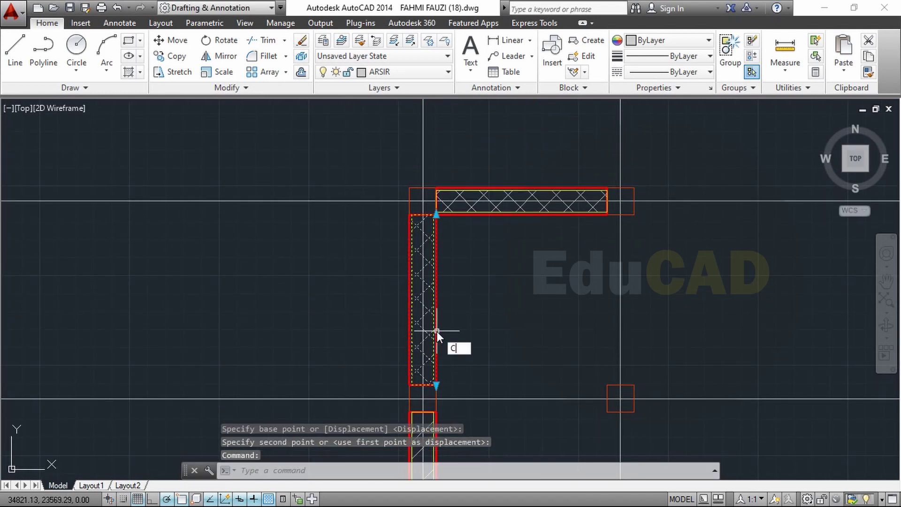
type("co")
key("Return")
left_click(409, 188)
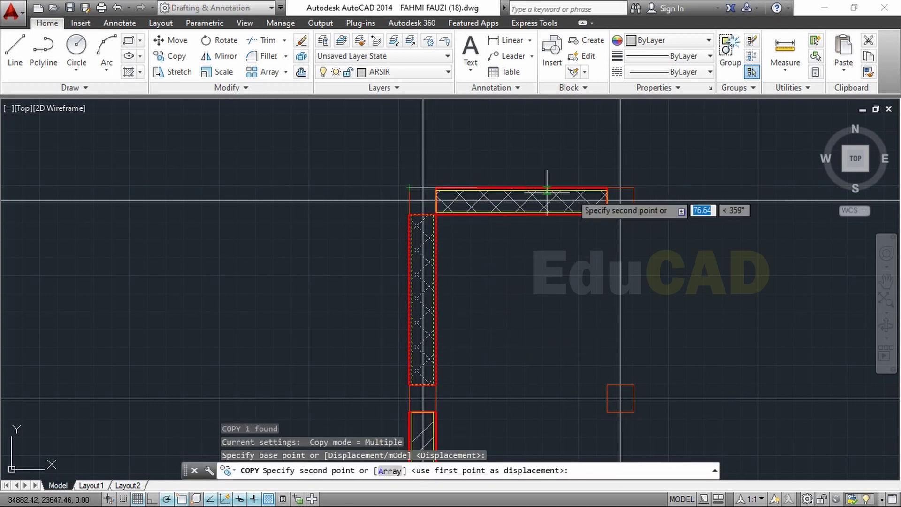
left_click(607, 188)
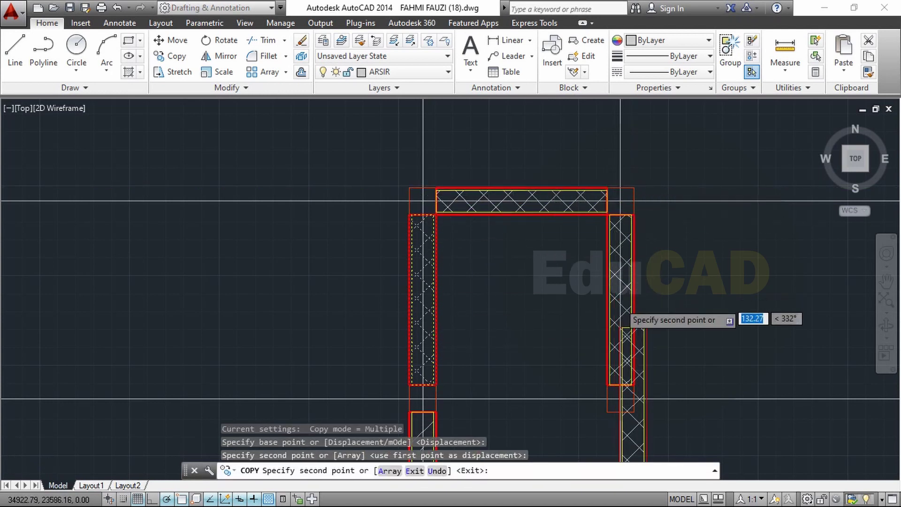
scroll(607, 188, "down", 4)
key("Escape")
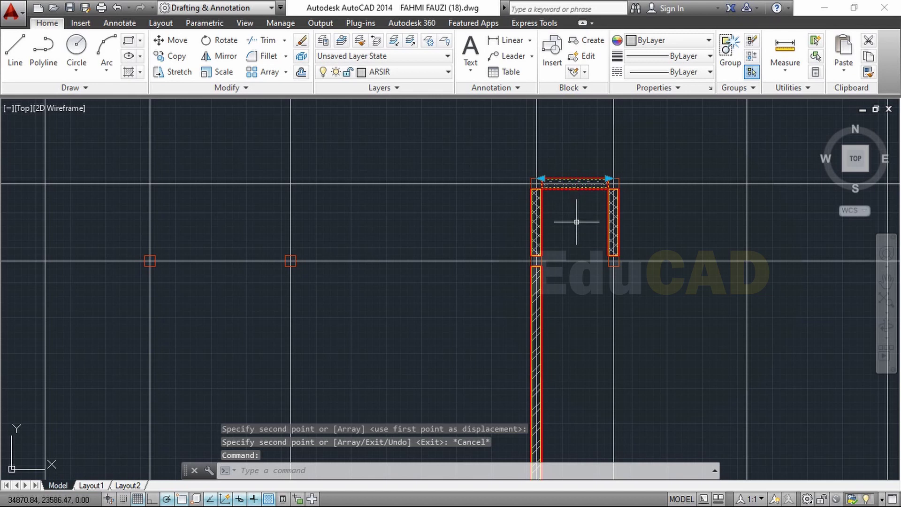
type("CO")
Copy the top horizontal wall down to the bay's lower corner.
key("Return")
scroll(529, 174, "up", 6)
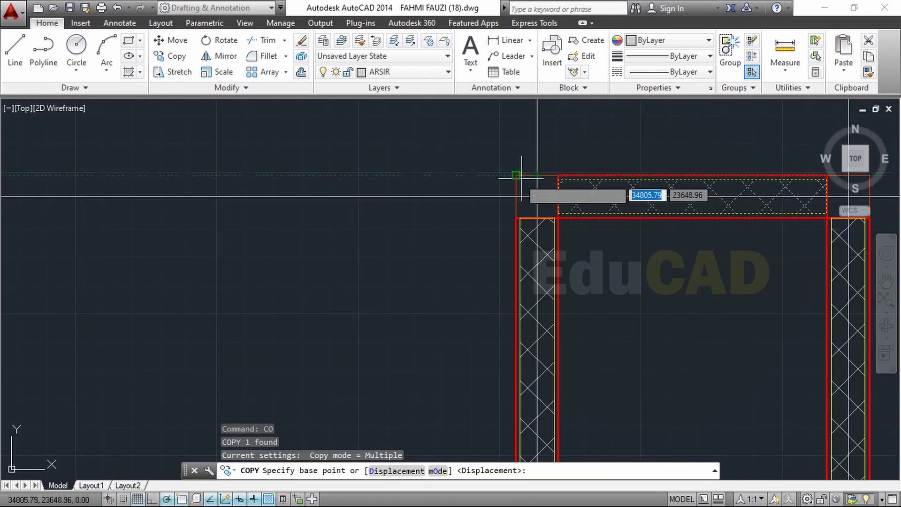
left_click(521, 176)
scroll(529, 207, "down", 3)
scroll(528, 258, "up", 3)
scroll(504, 257, "up", 2)
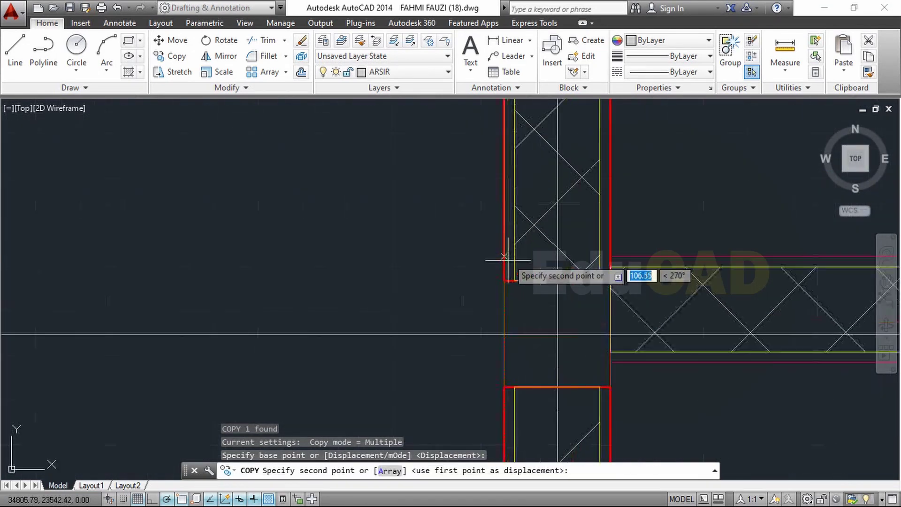
left_click(504, 281)
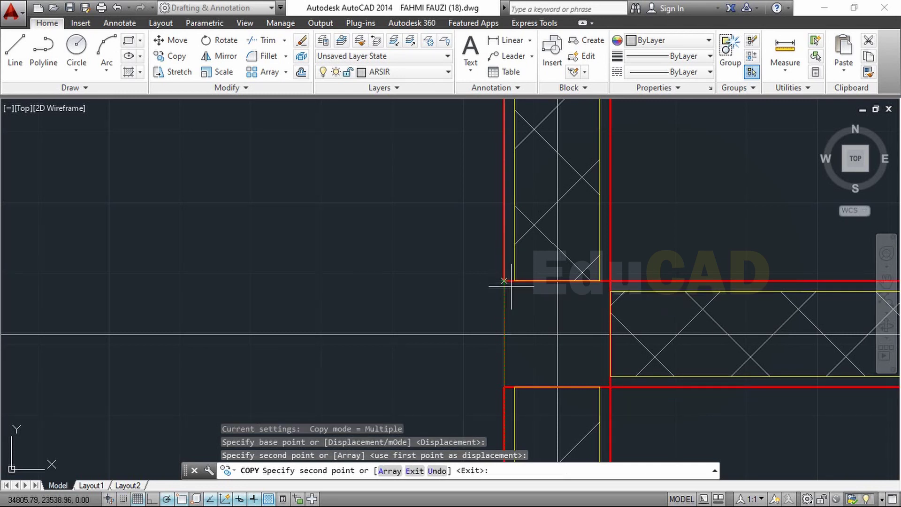
scroll(504, 281, "down", 3)
key("Escape")
middle_click_drag(540, 350, 540, 256)
scroll(529, 270, "up", 2)
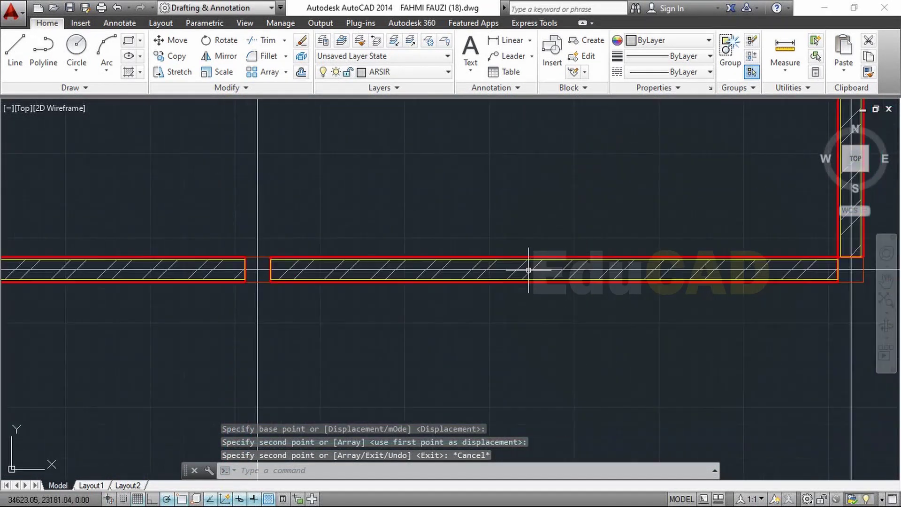
Copy the long horizontal hatched wall from its left end onto the upper grid line.
left_click(526, 259)
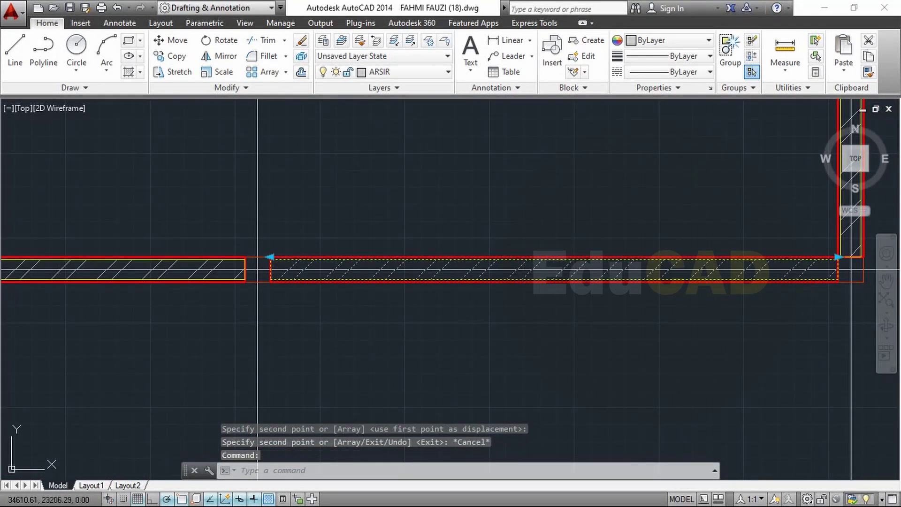
type("co")
key("Return")
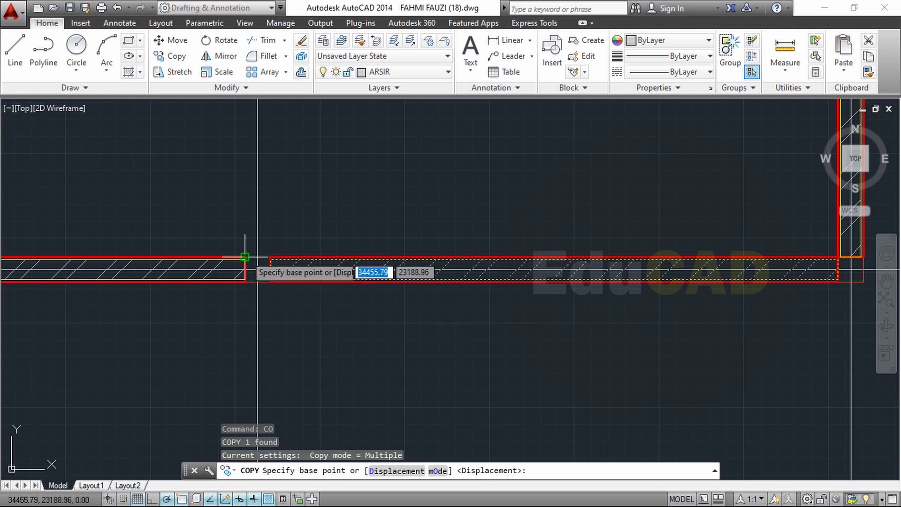
left_click(246, 258)
scroll(318, 306, "down", 3)
scroll(312, 238, "up", 2)
scroll(315, 233, "up", 2)
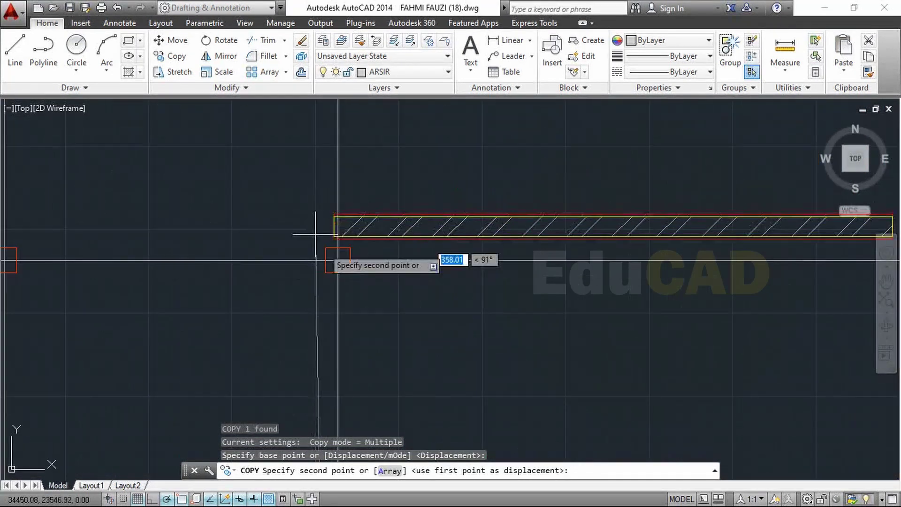
left_click(322, 274)
scroll(322, 275, "down", 3)
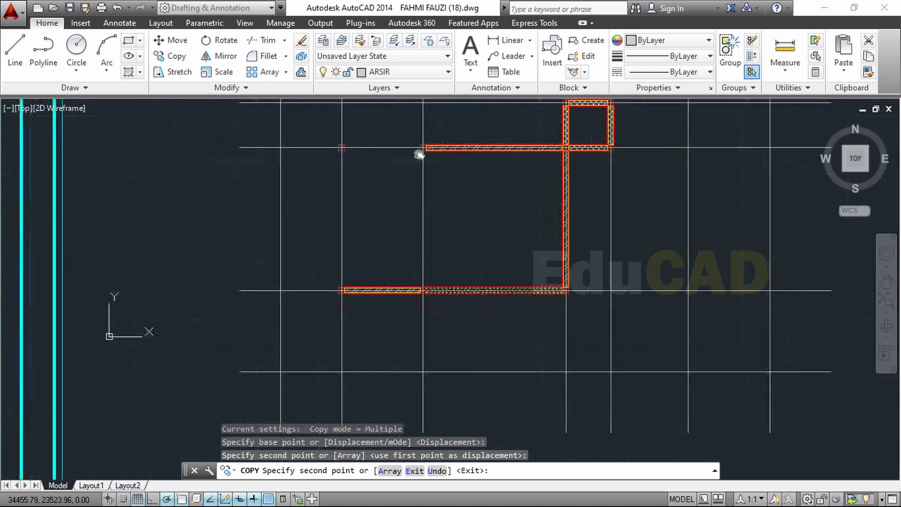
key("Escape")
Copy the short hatched wall up onto the top row.
left_click(377, 290)
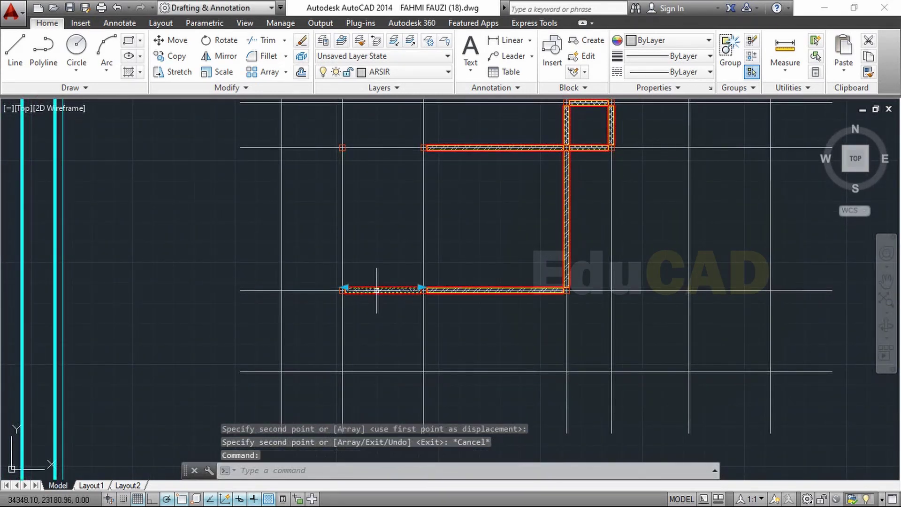
type("C")
key("Return")
scroll(347, 327, "up", 8)
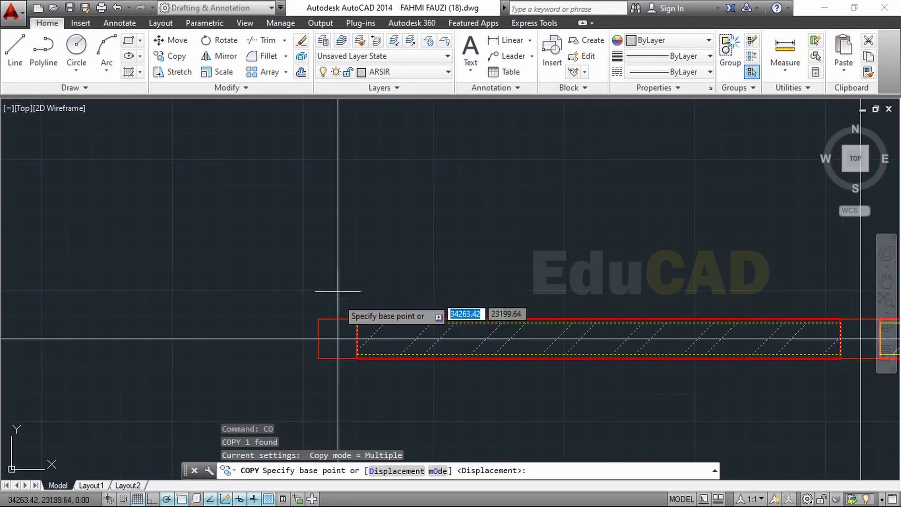
left_click(318, 358)
scroll(318, 359, "down", 3)
scroll(318, 278, "down", 3)
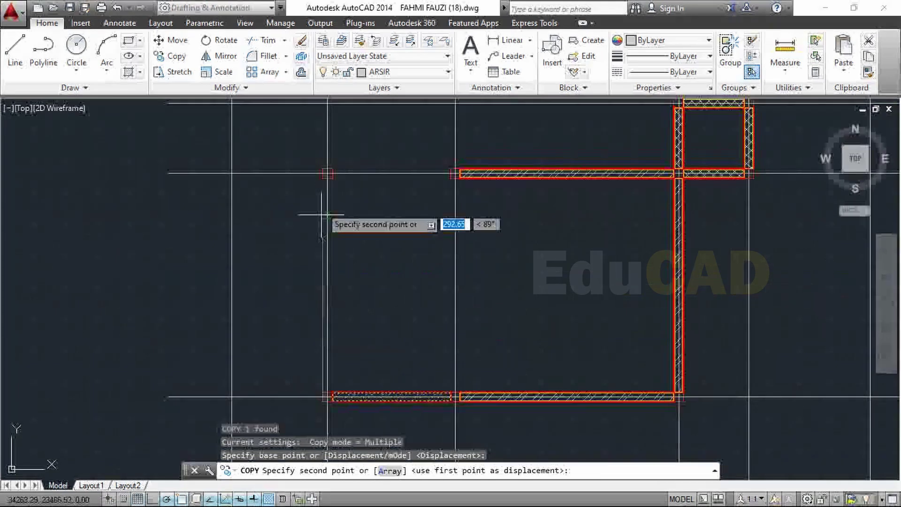
left_click(327, 174)
key("Escape")
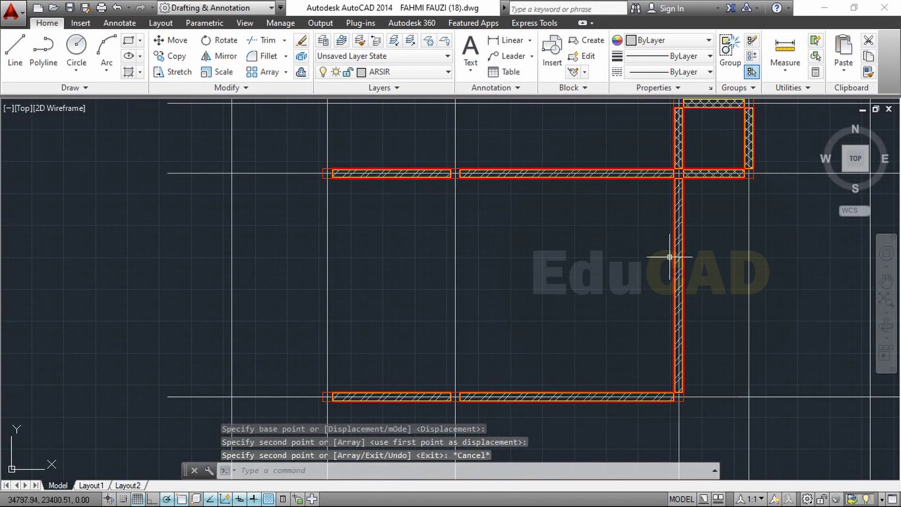
Copy the long vertical wall from its top to the middle grid corner.
left_click(673, 262)
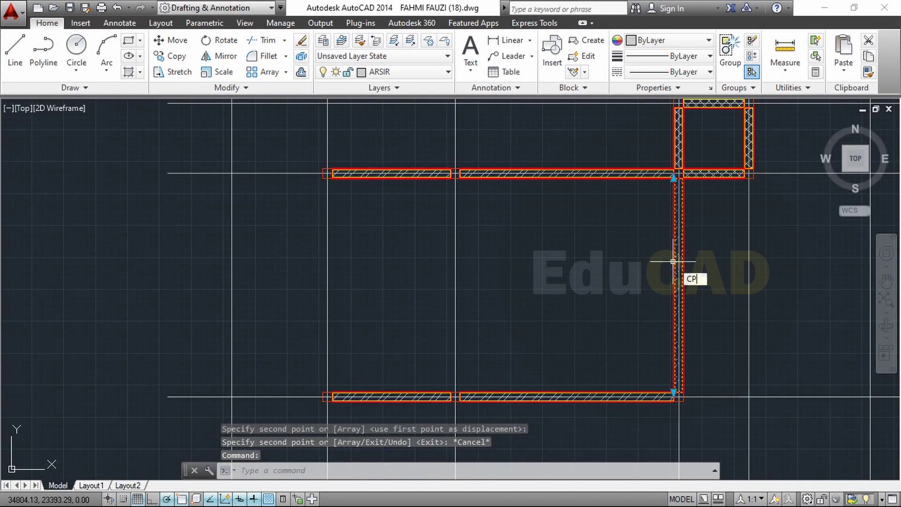
type("o")
key("Return")
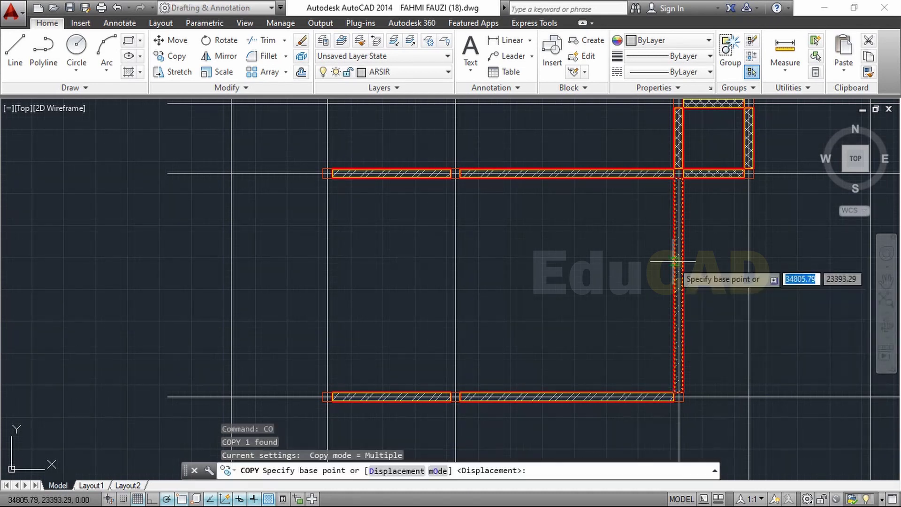
scroll(671, 167, "up", 10)
left_click(637, 139)
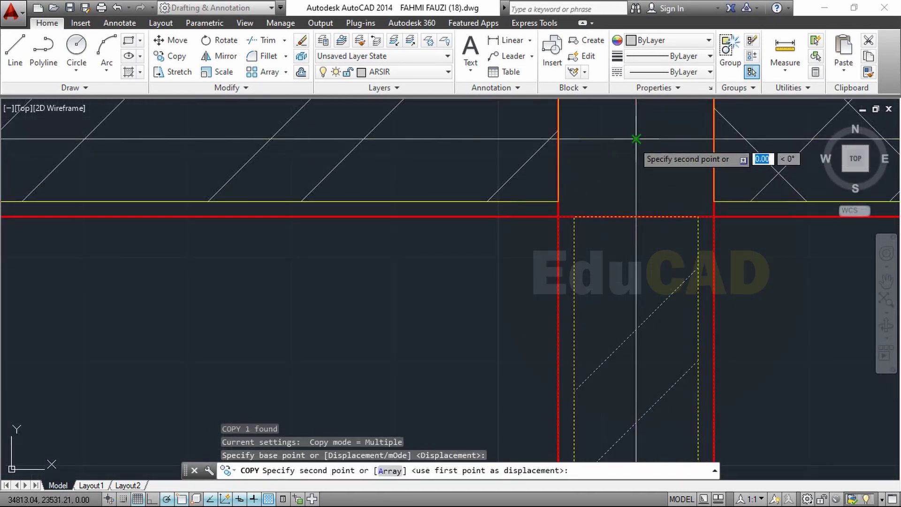
scroll(636, 139, "down", 8)
middle_click_drag(484, 198, 663, 211)
scroll(600, 200, "up", 5)
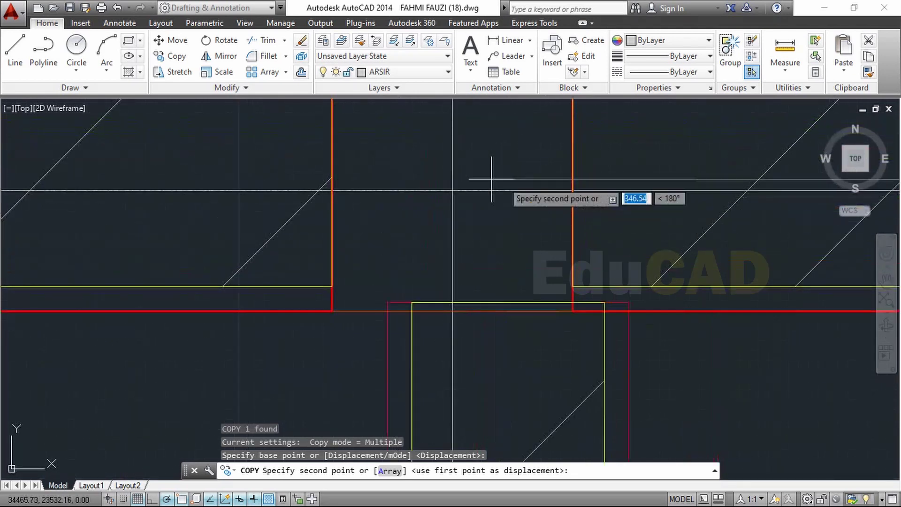
left_click(453, 190)
Place a second vertical wall copy at the far-left corner, closing the two rooms.
scroll(452, 191, "down", 3)
scroll(669, 191, "down", 3)
scroll(522, 191, "up", 4)
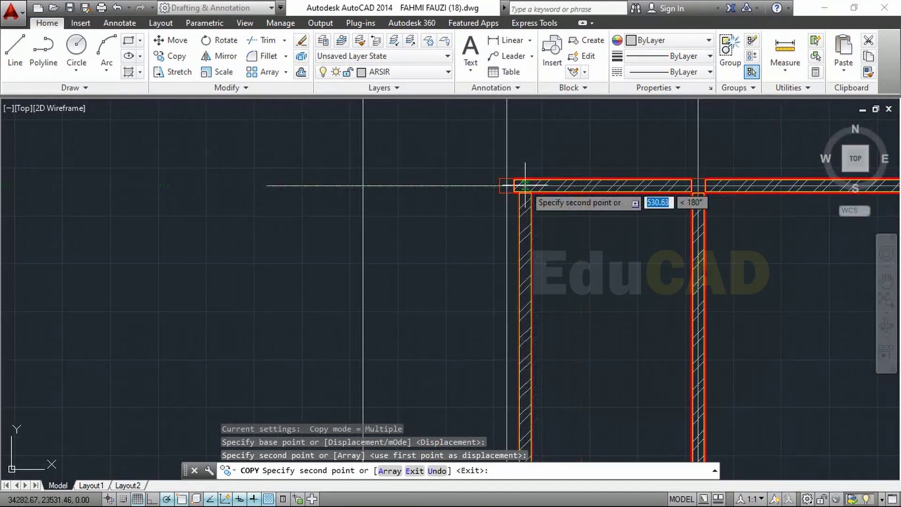
left_click(453, 191)
scroll(453, 191, "down", 3)
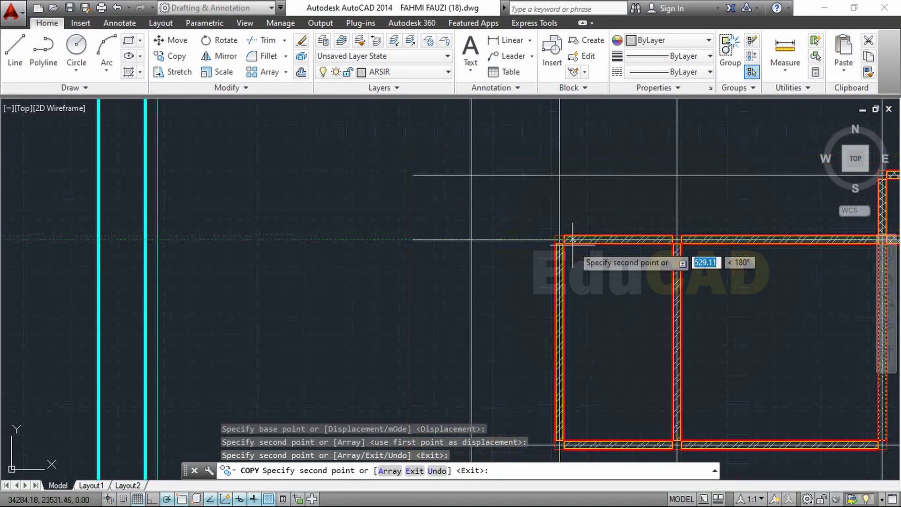
scroll(491, 198, "down", 5)
key("Escape")
scroll(490, 198, "up", 6)
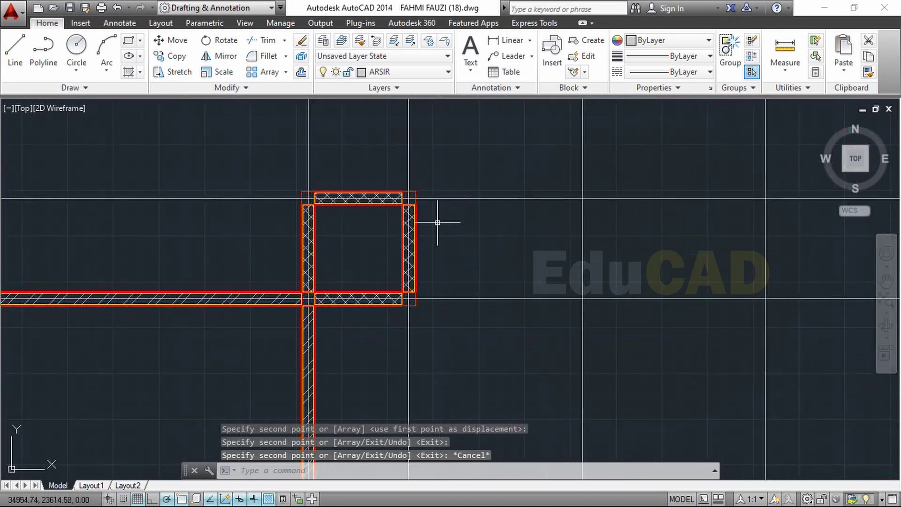
middle_click_drag(435, 217, 554, 167)
scroll(378, 234, "up", 2)
scroll(379, 234, "up", 2)
scroll(453, 233, "down", 6)
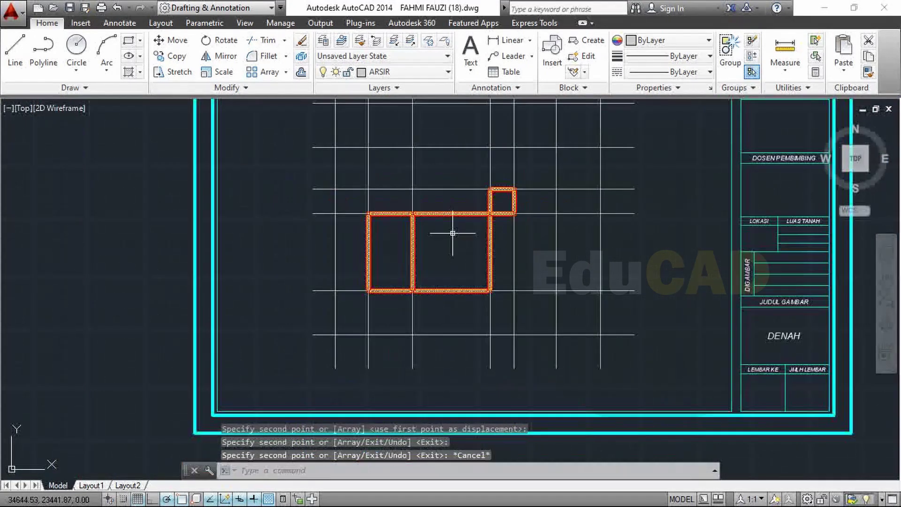